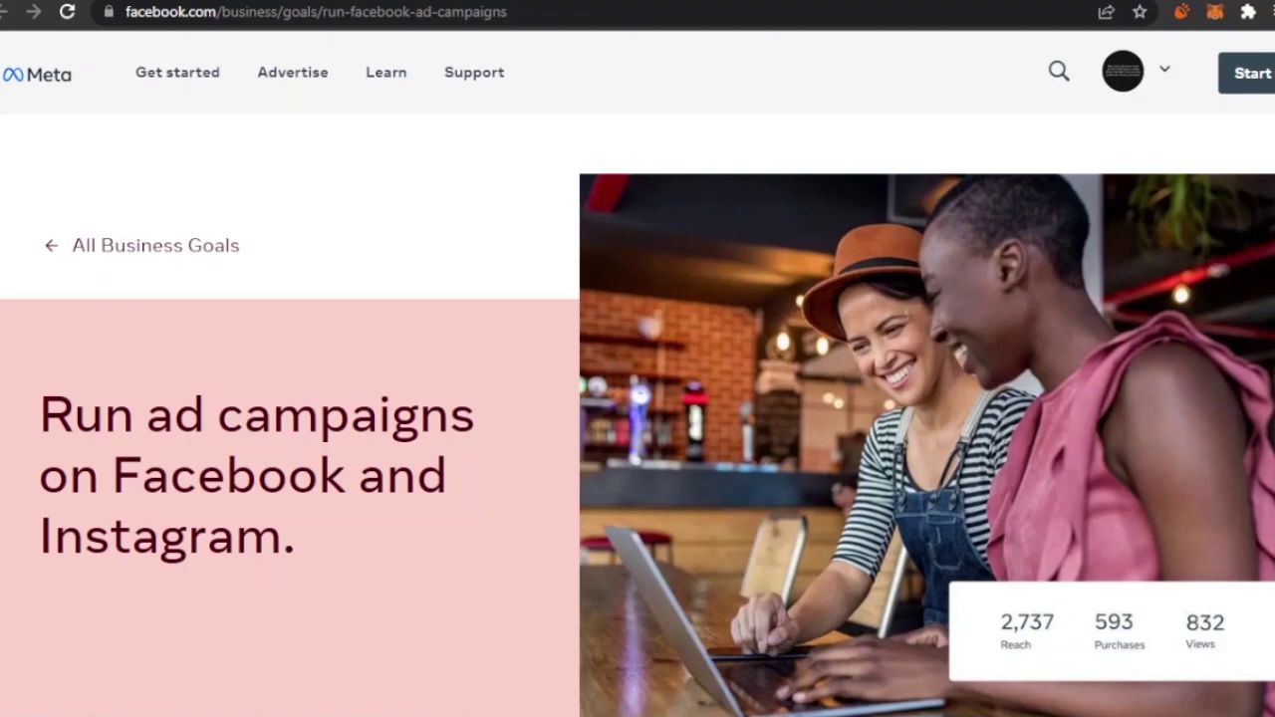
# - Open the Run Facebook Ad Campaigns page from the search results and review its guide to running campaigns
pyautogui.hotkey('alt', 'Left')
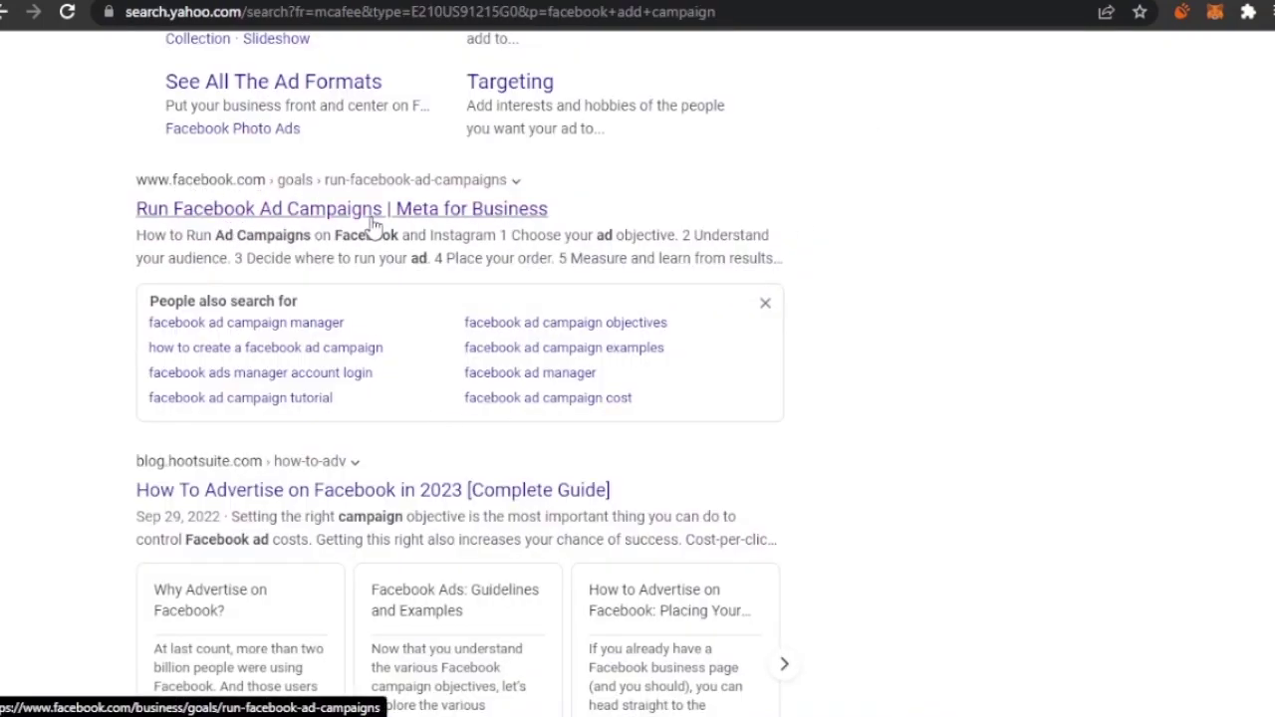
pyautogui.click(339, 208)
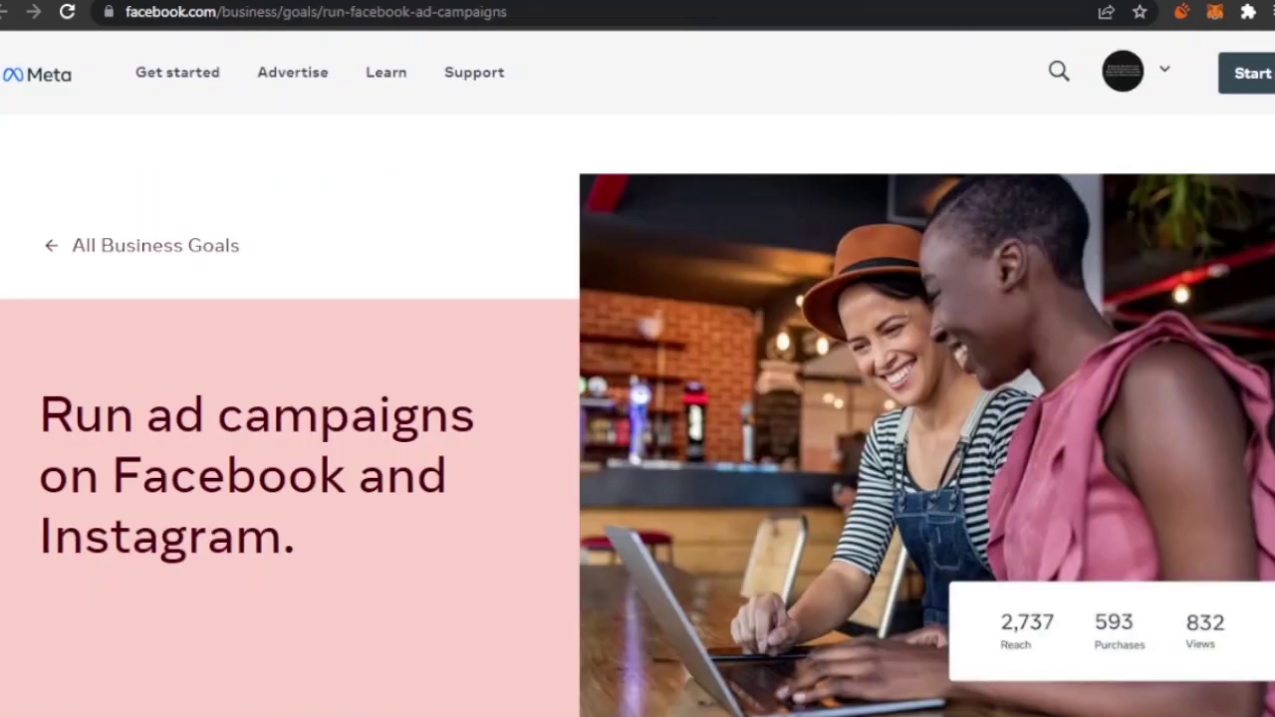
pyautogui.scroll(-3, 281, 234)
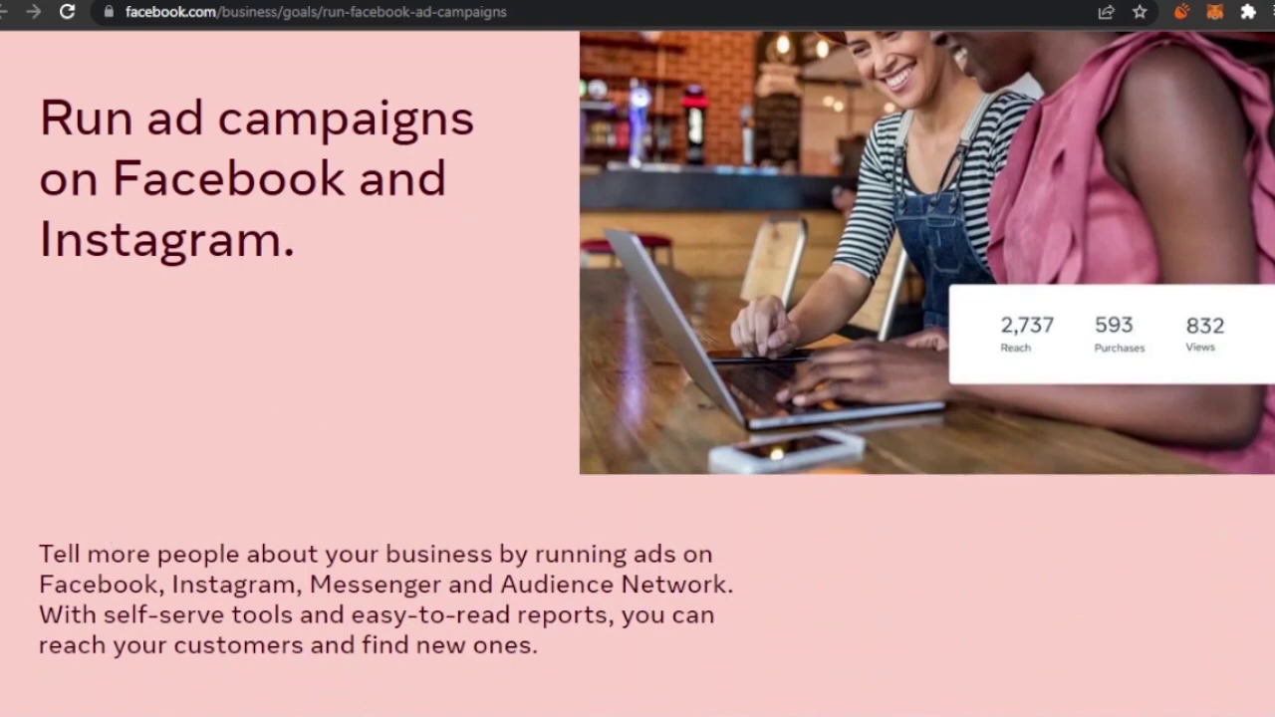
pyautogui.scroll(3, 638, 373)
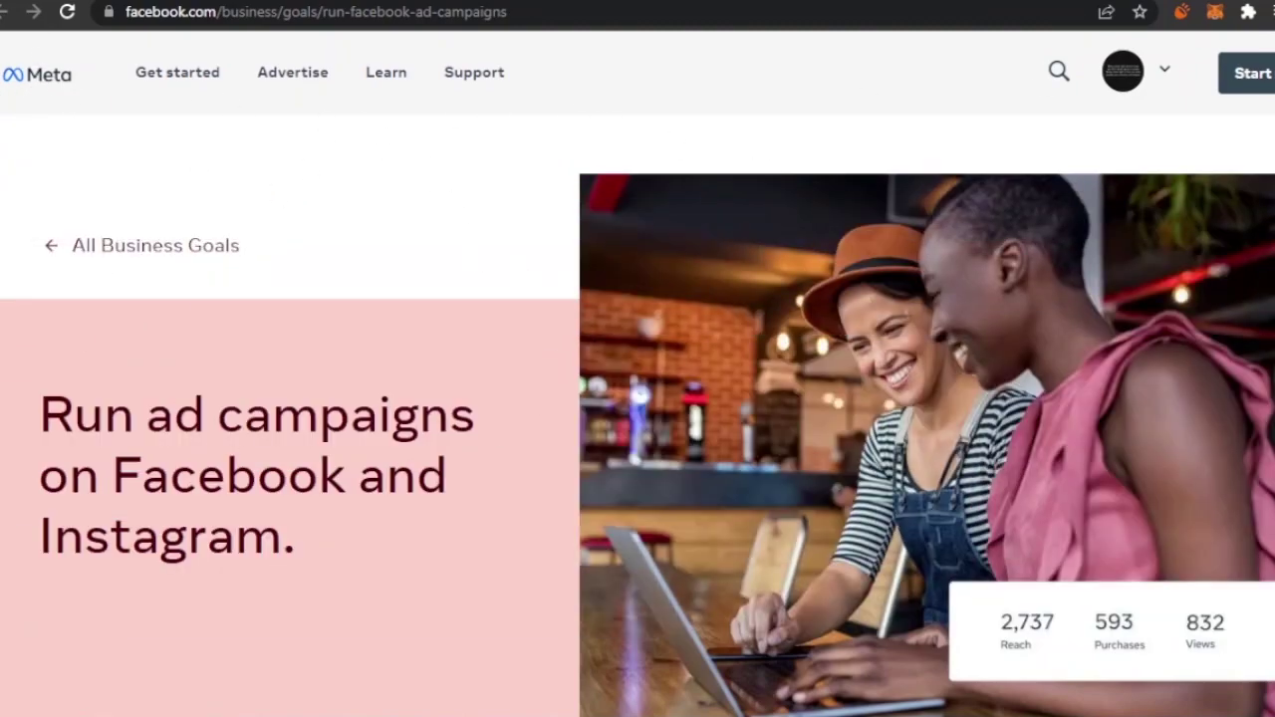
pyautogui.scroll(-4, 638, 399)
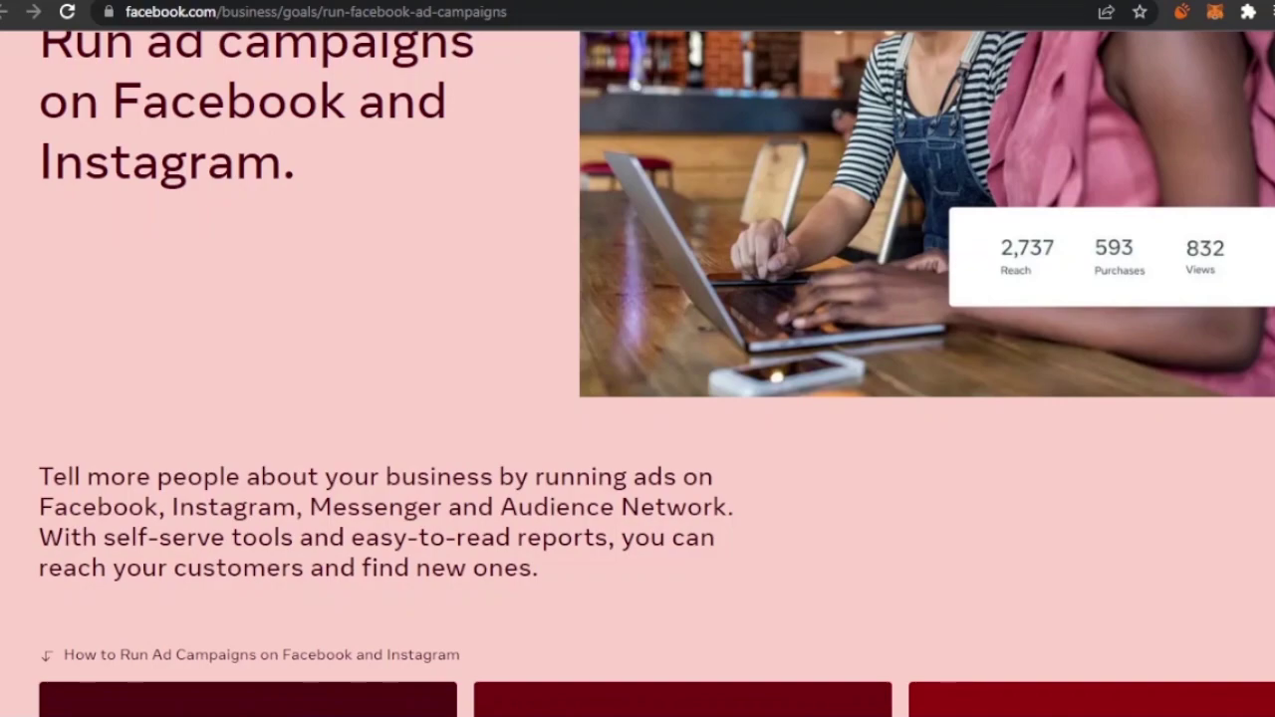
pyautogui.scroll(-3, 638, 398)
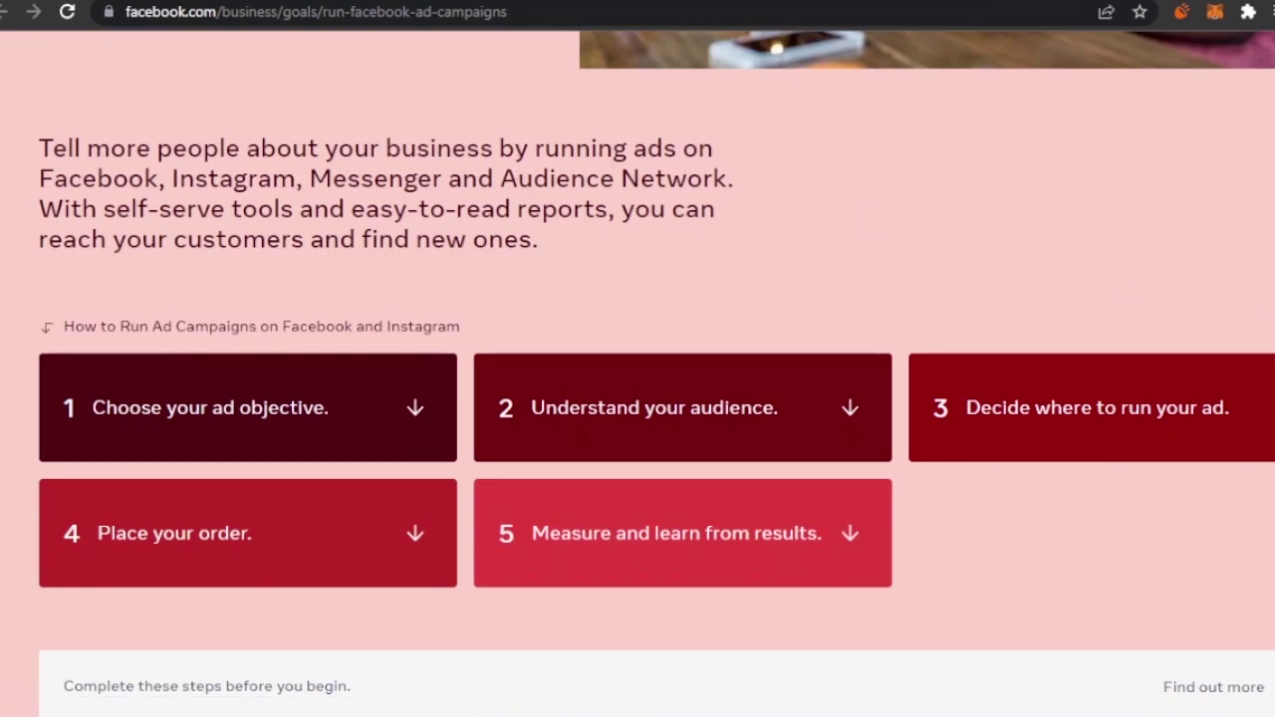
pyautogui.scroll(-15, 637, 398)
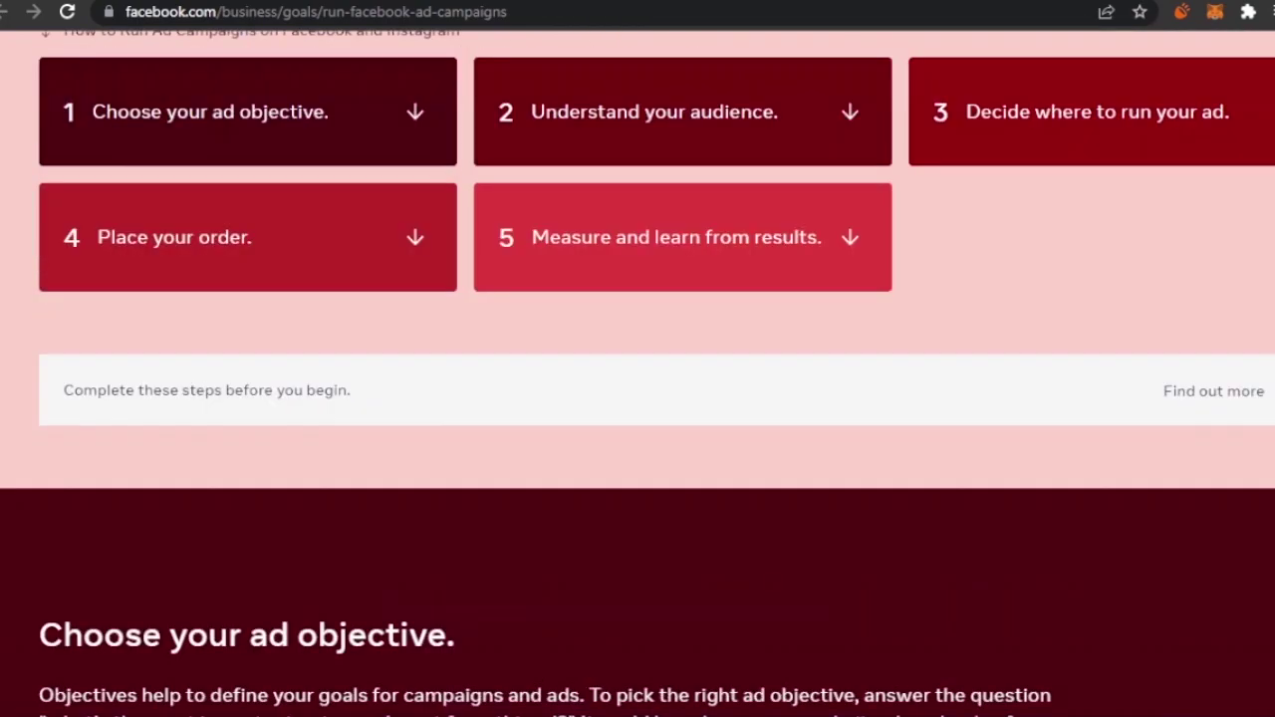
pyautogui.scroll(2, 638, 398)
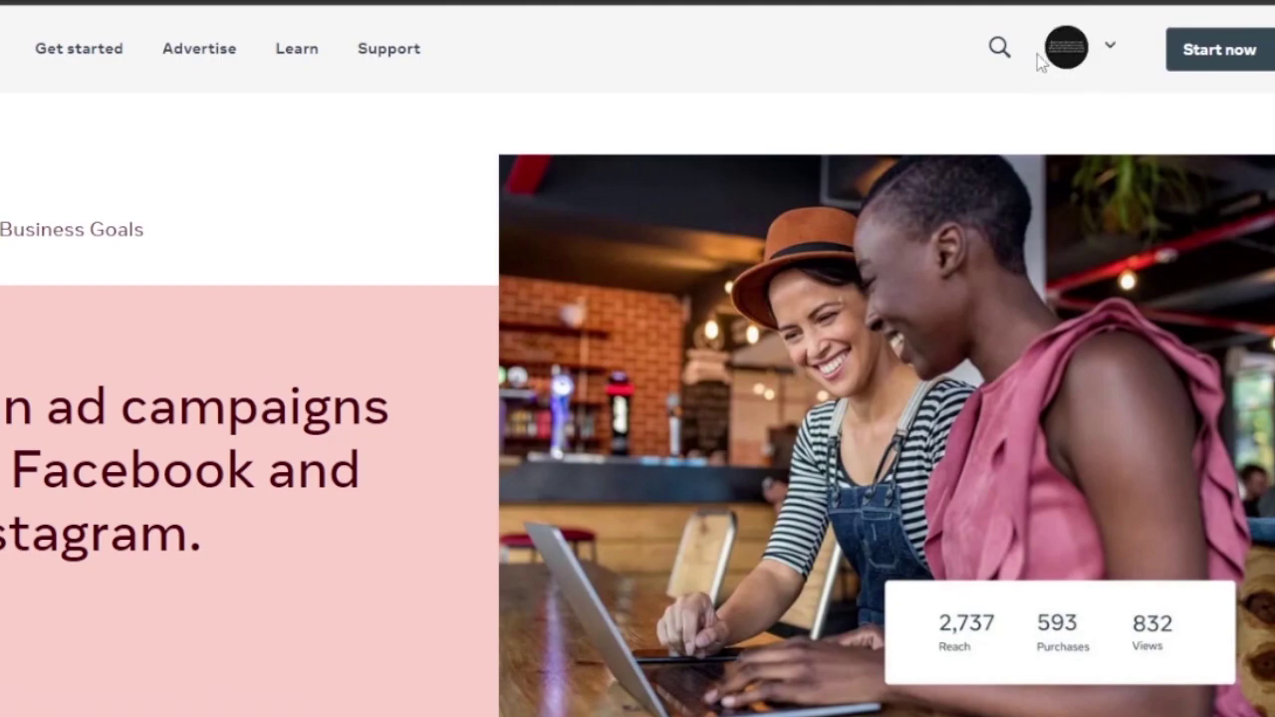
# - Start the ad setup from the Meta for Business page to reach the campaigns list in Ads Manager
pyautogui.click(1111, 58)
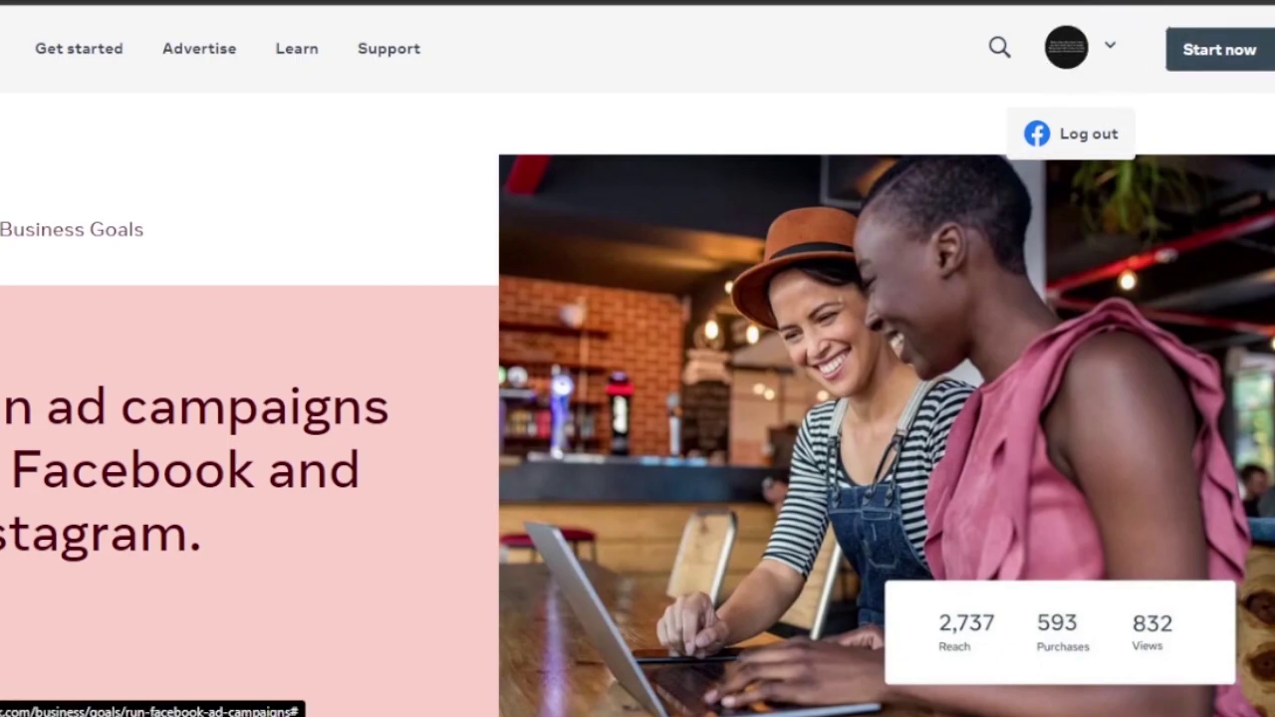
pyautogui.moveTo(1257, 50)
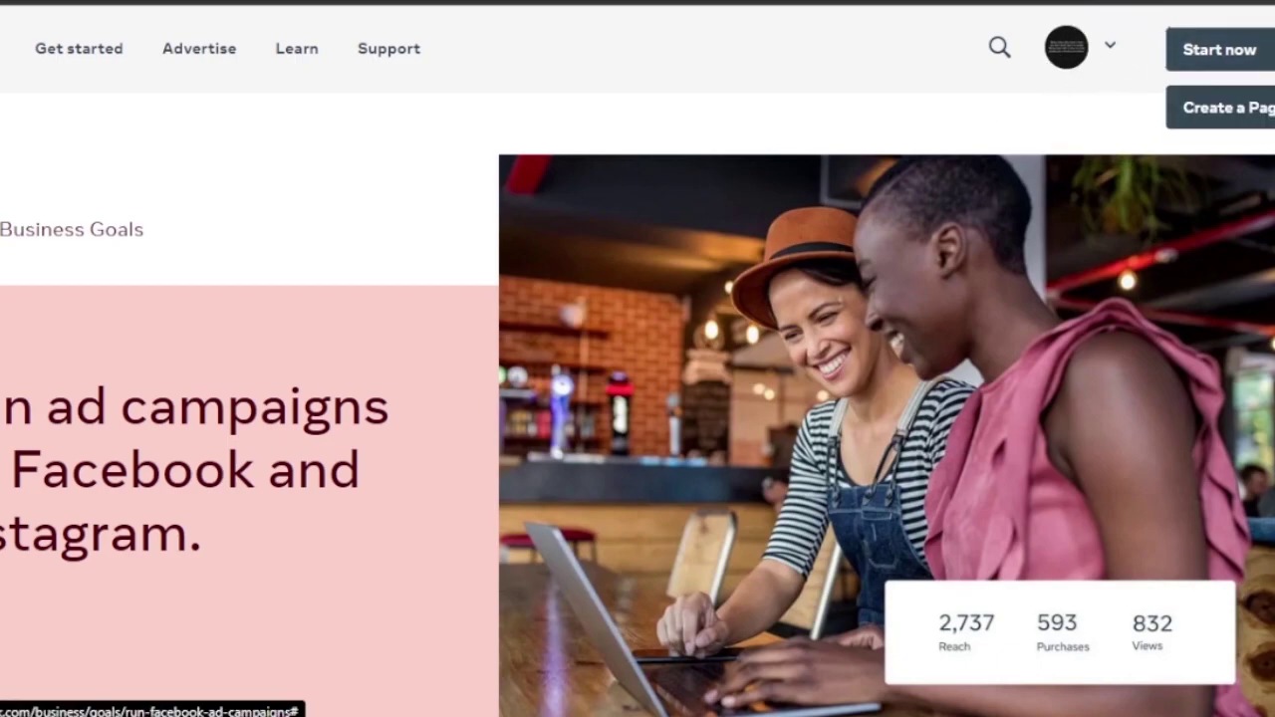
pyautogui.click(1228, 52)
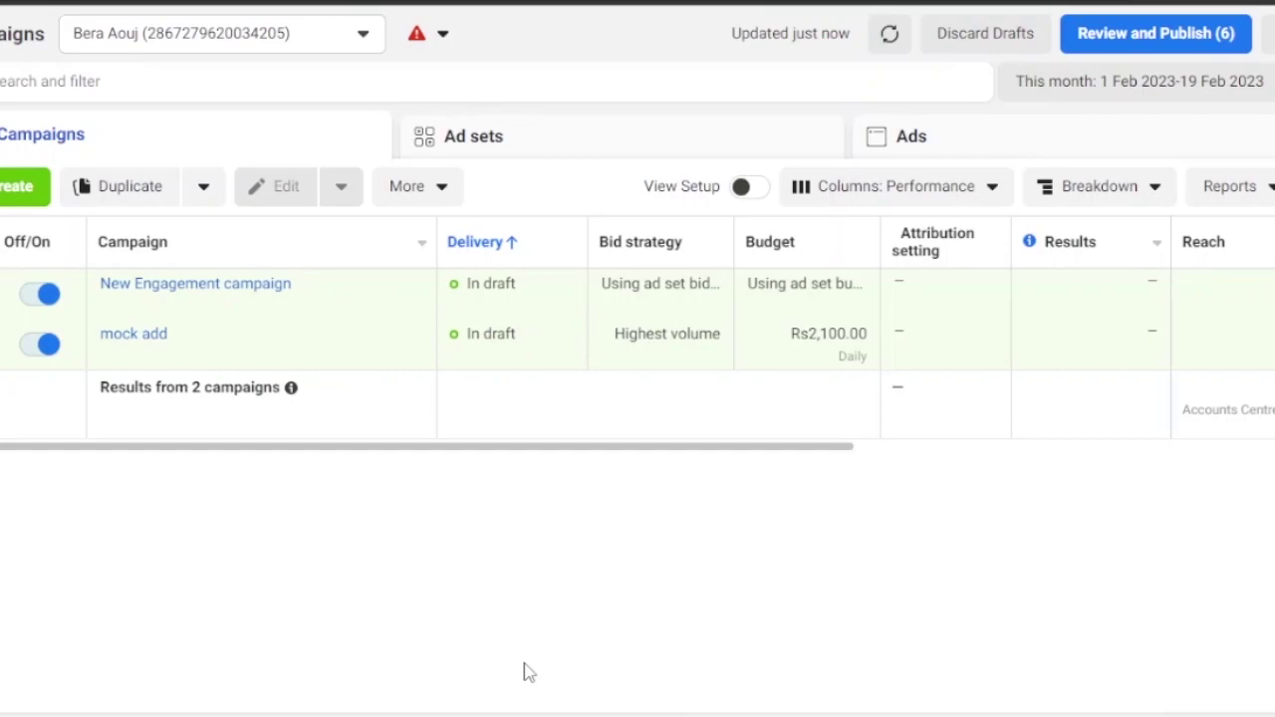
# - Create a new campaign with the Engagement objective
pyautogui.moveTo(512, 316)
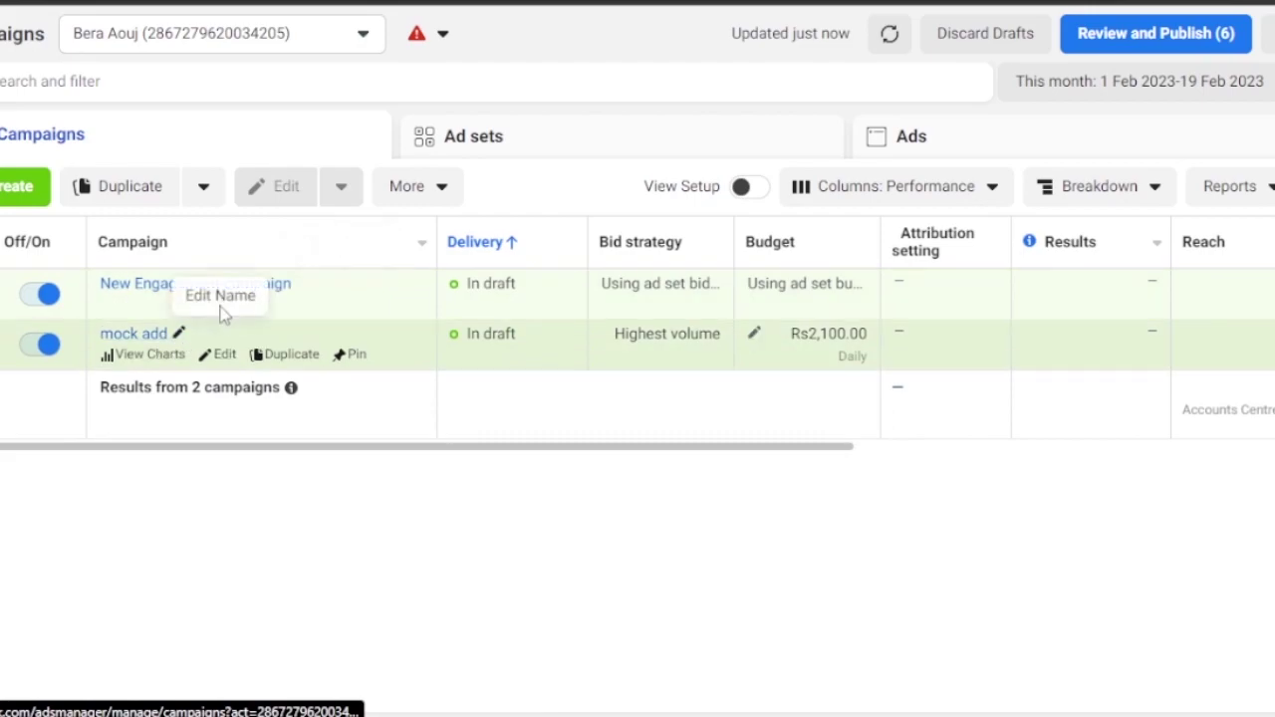
pyautogui.moveTo(144, 354)
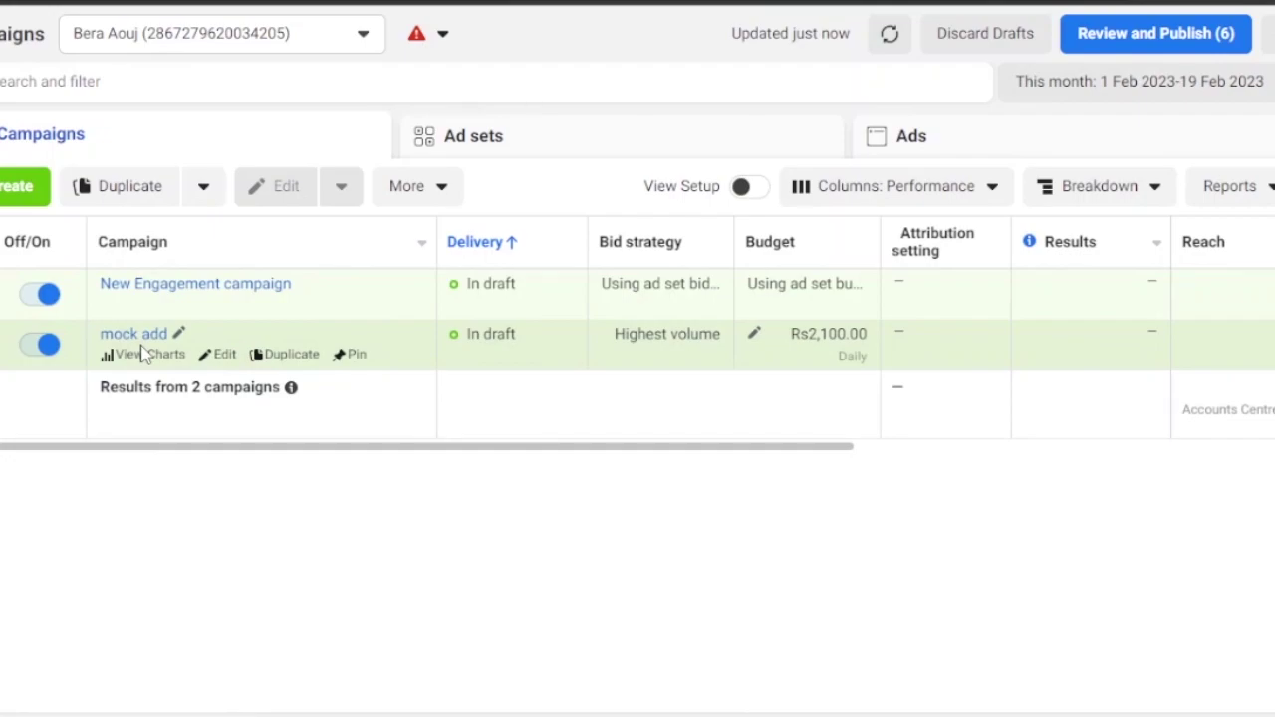
pyautogui.moveTo(743, 274)
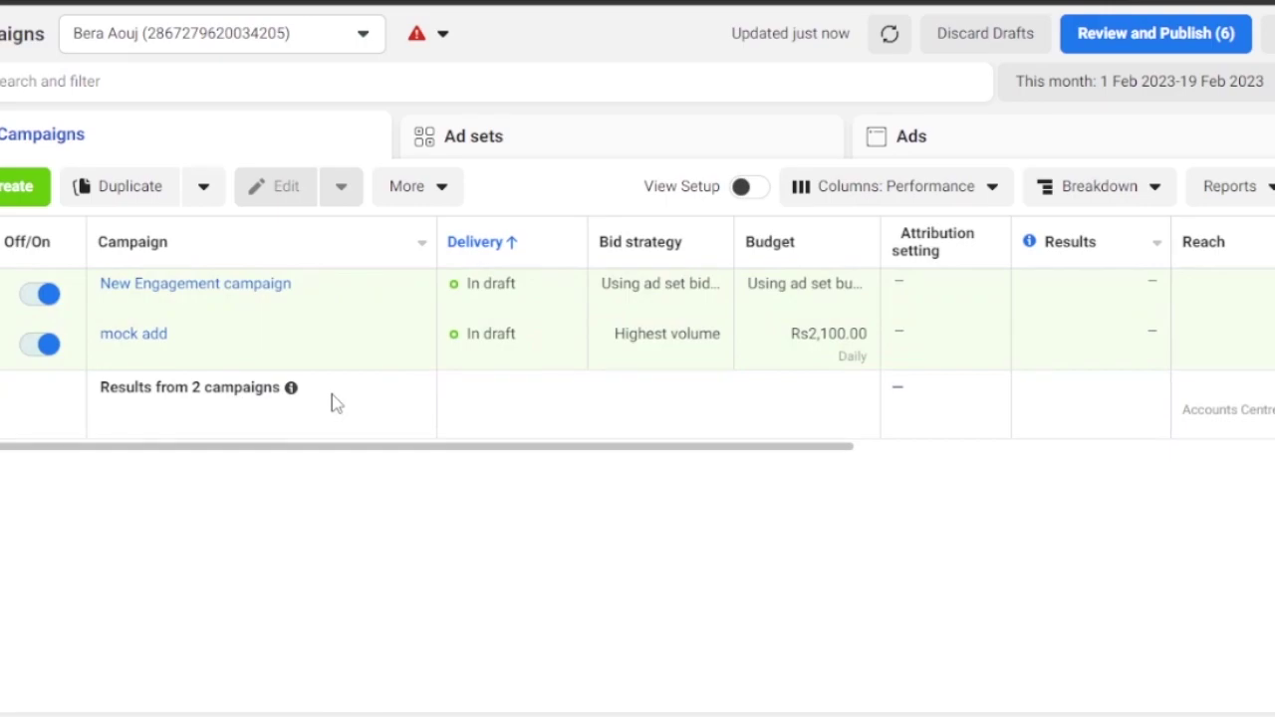
pyautogui.click(3, 194)
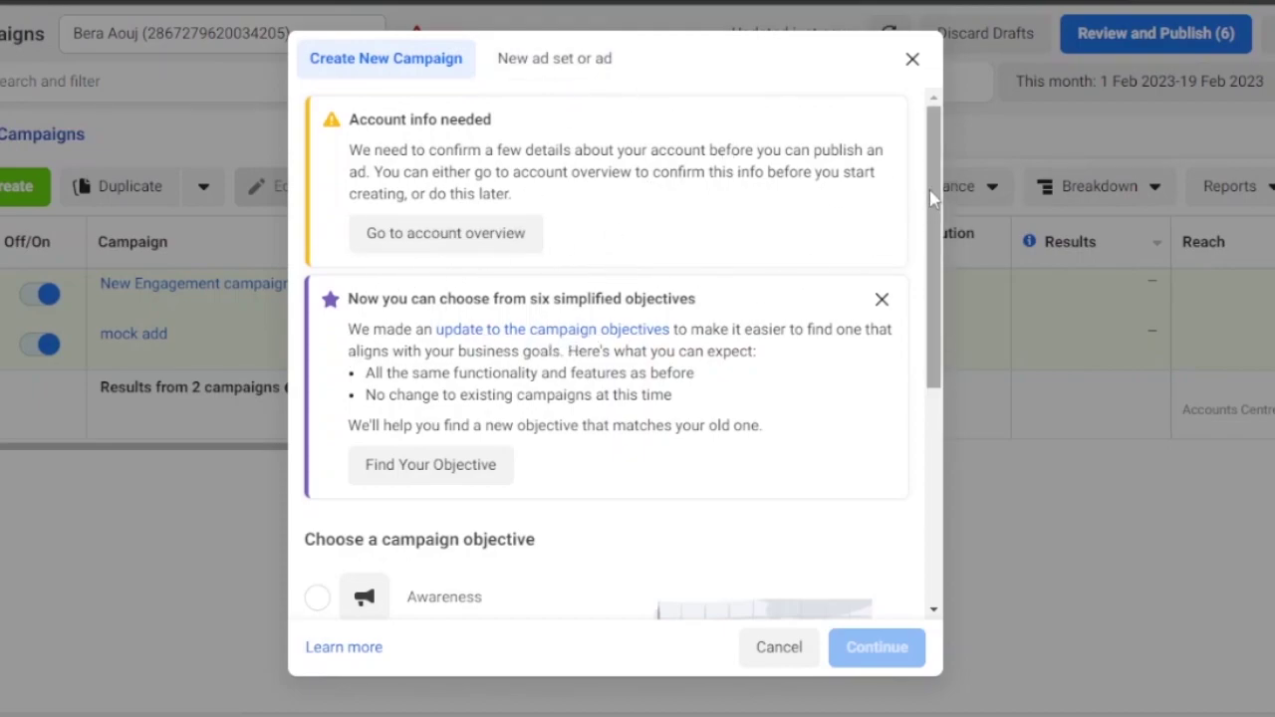
pyautogui.moveTo(930, 199); pyautogui.dragTo(930, 410)
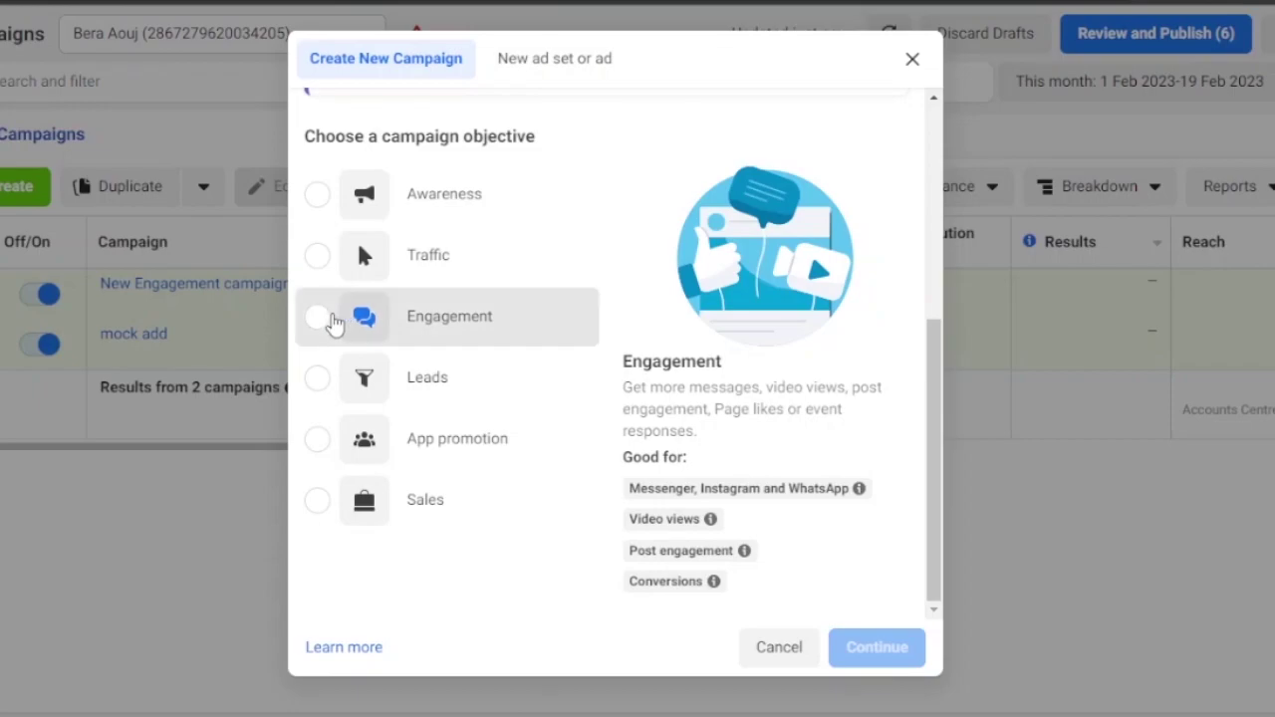
pyautogui.click(321, 320)
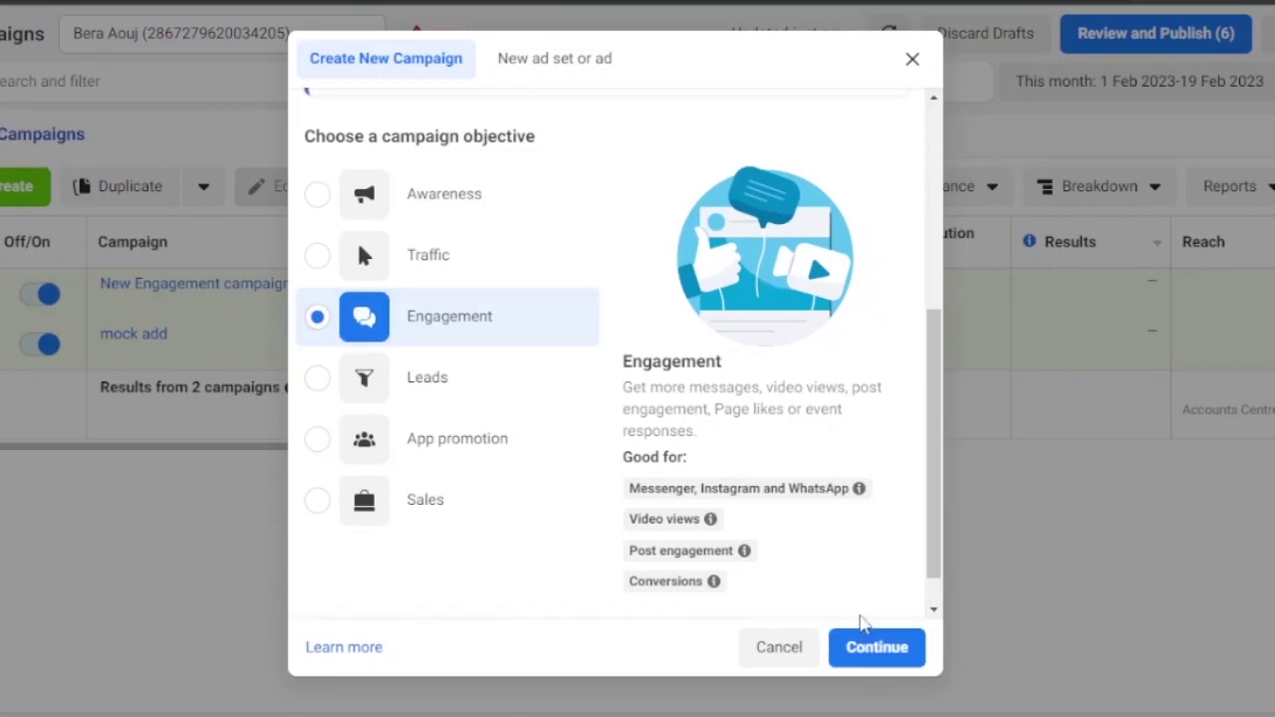
pyautogui.click(879, 651)
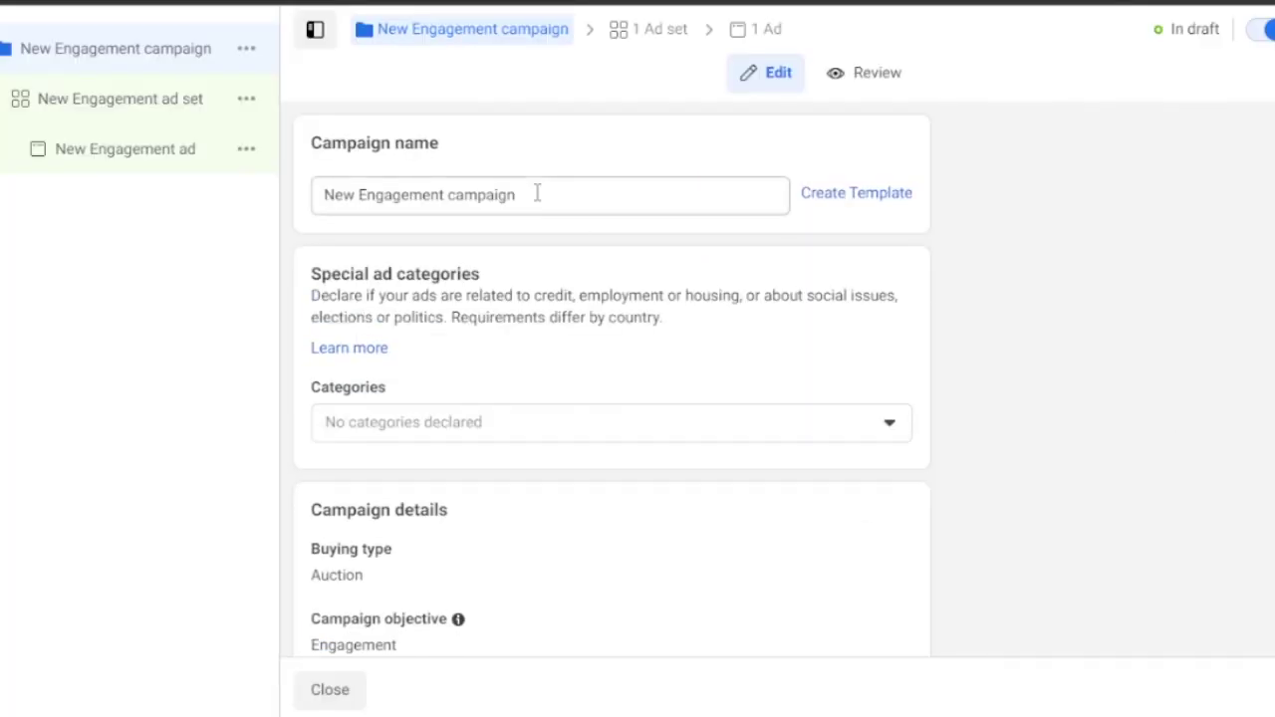
# - Rename the campaign as "campaign by mn" and dismiss the leads campaign recommendation
pyautogui.moveTo(538, 193); pyautogui.dragTo(299, 196)
pyautogui.press('BackSpace')
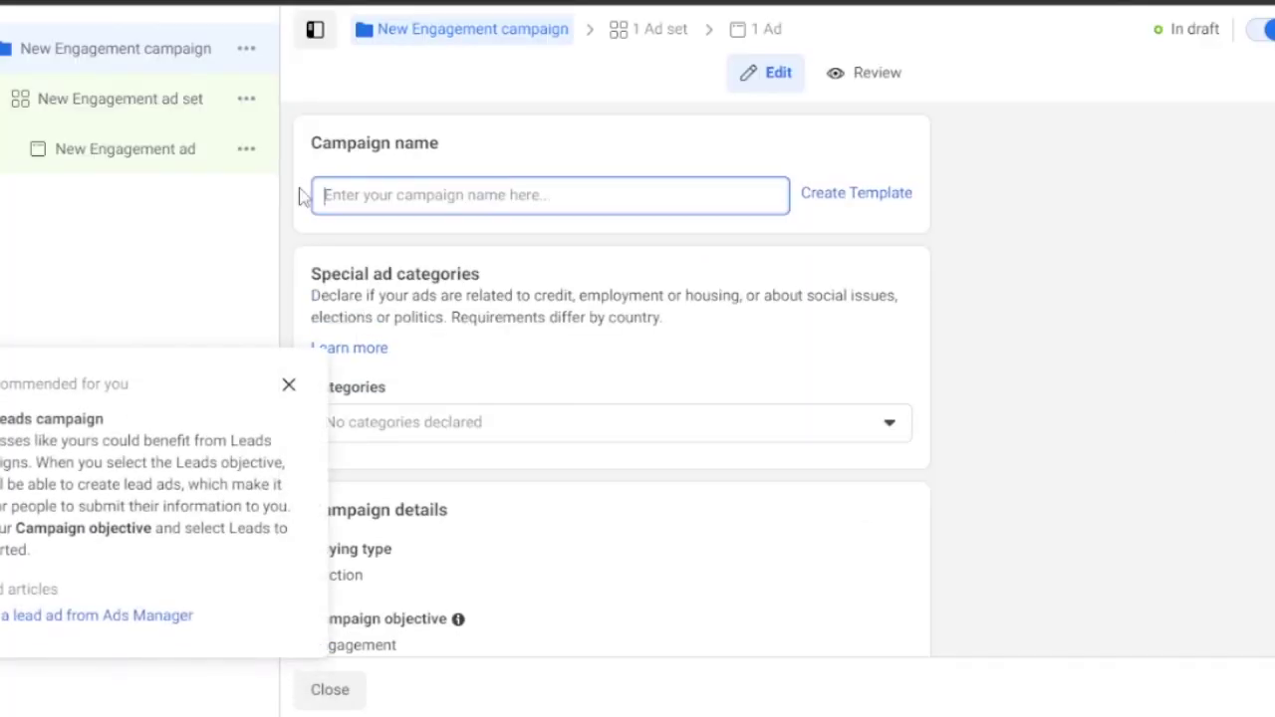
pyautogui.click(289, 386)
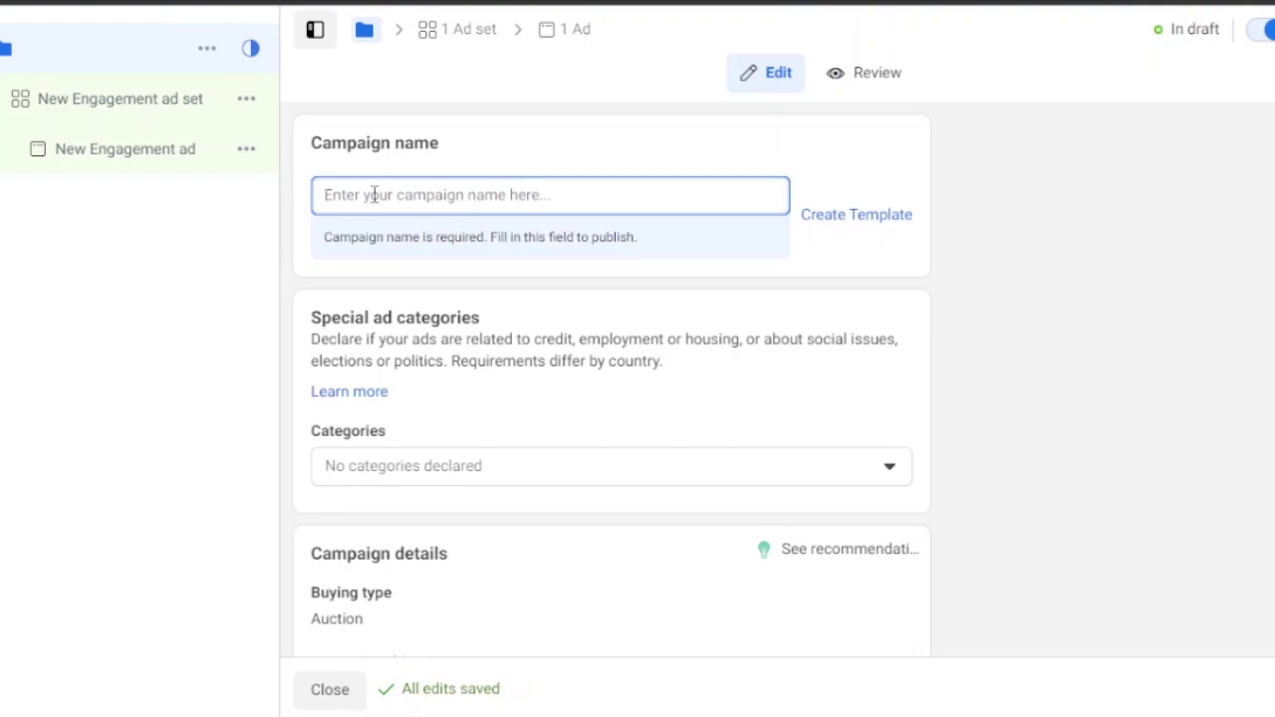
pyautogui.write('camp')
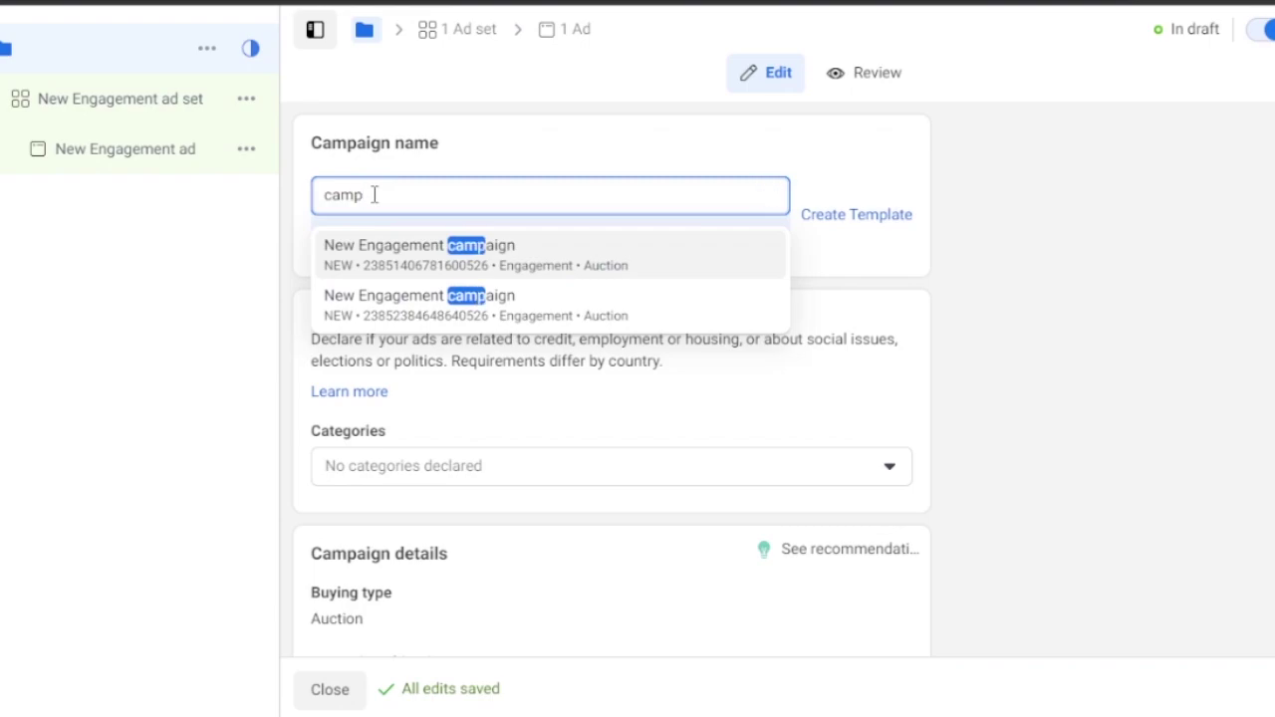
pyautogui.write('ai')
pyautogui.write('gn by mn')
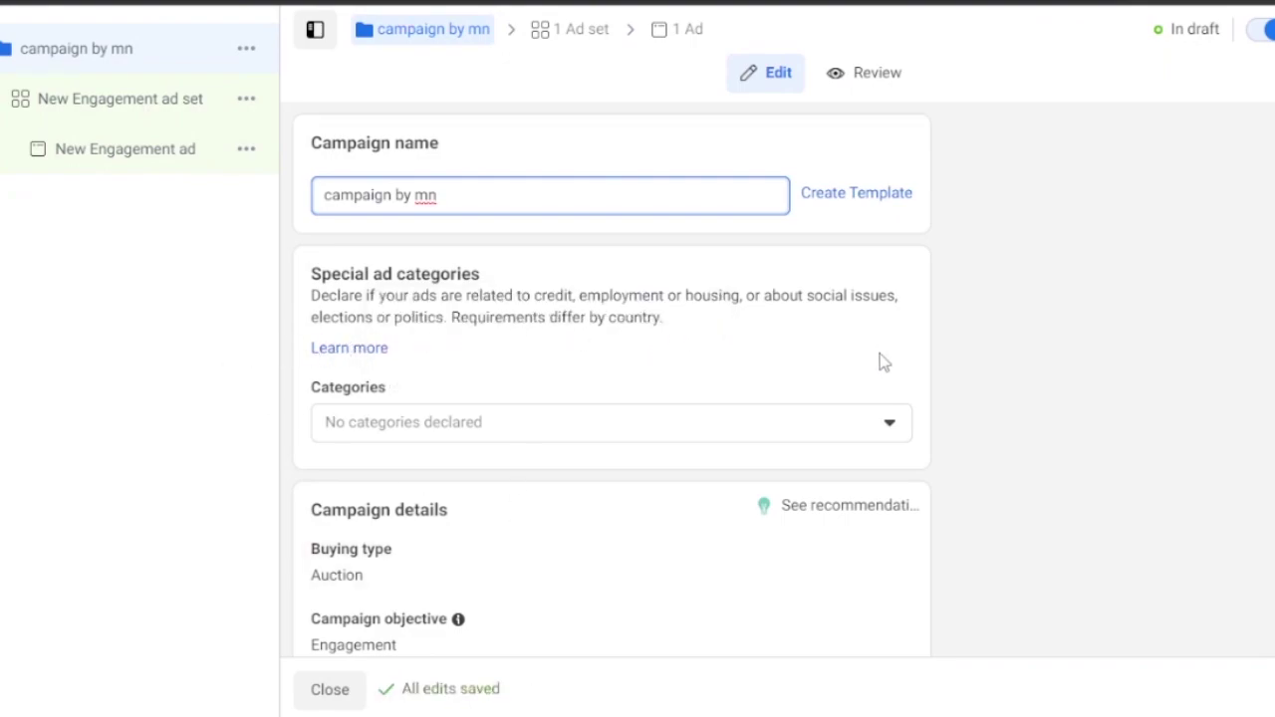
# - Declare Employment as the campaign's special ad category
pyautogui.click(889, 427)
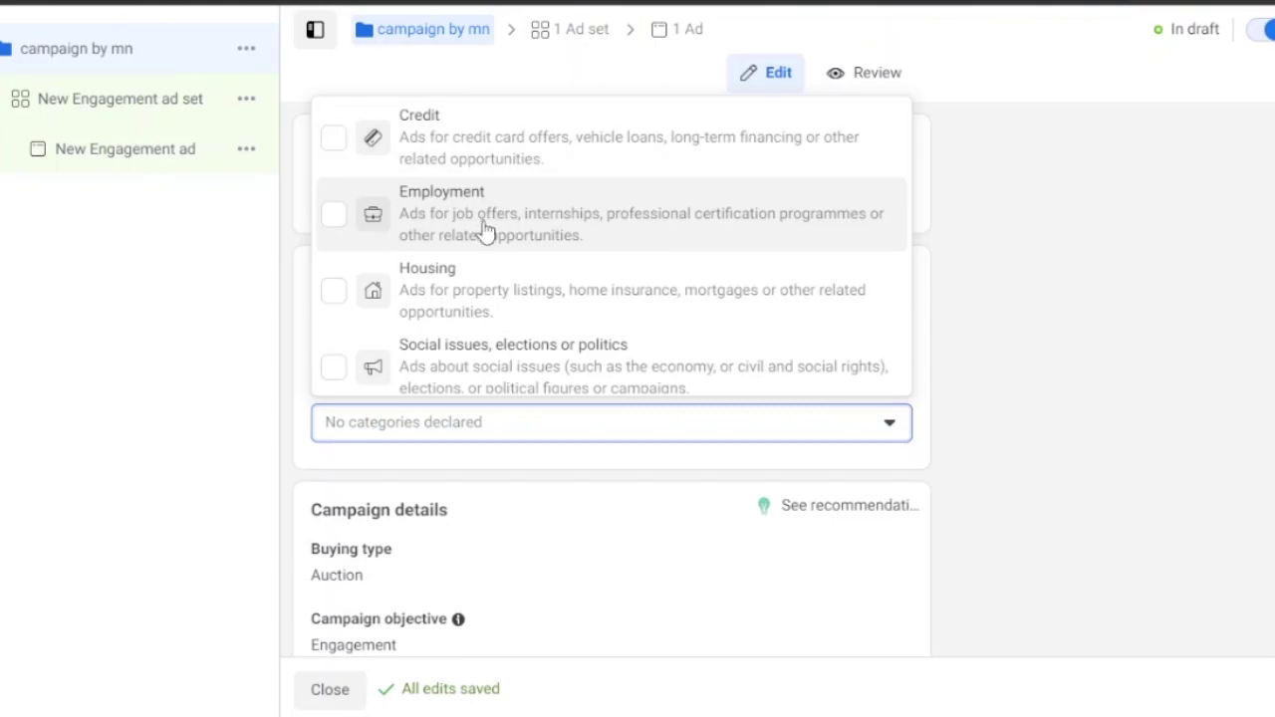
pyautogui.click(351, 234)
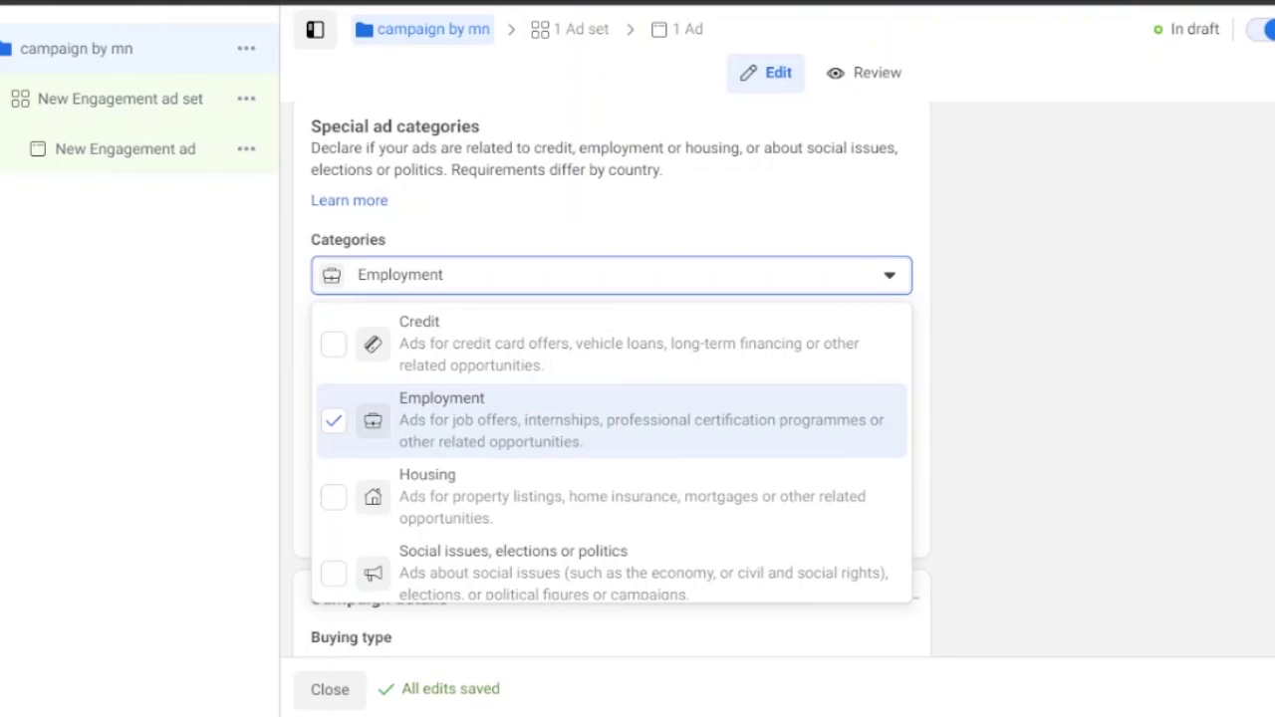
pyautogui.click(1190, 215)
# - Examine the countries and regions available for running the campaign, leaving Pakistan selected
pyautogui.scroll(-1, 1206, 222)
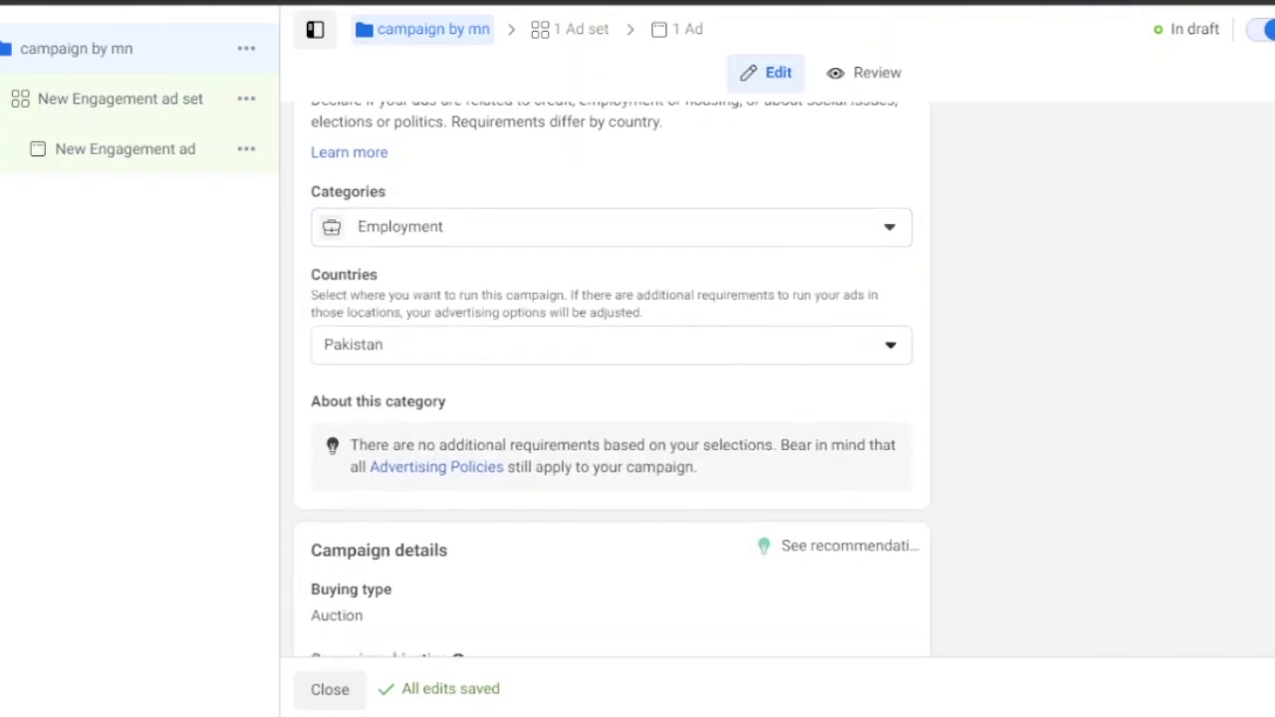
pyautogui.scroll(-1, 612, 378)
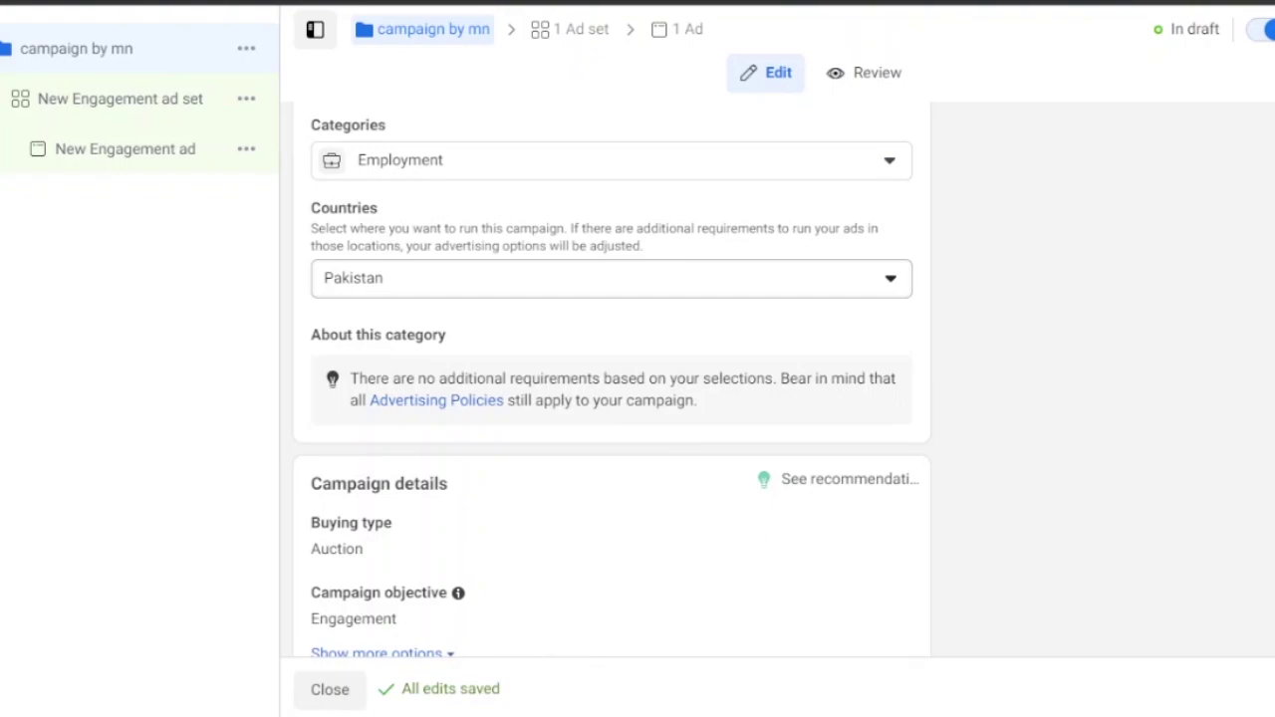
pyautogui.click(890, 278)
pyautogui.click(923, 340)
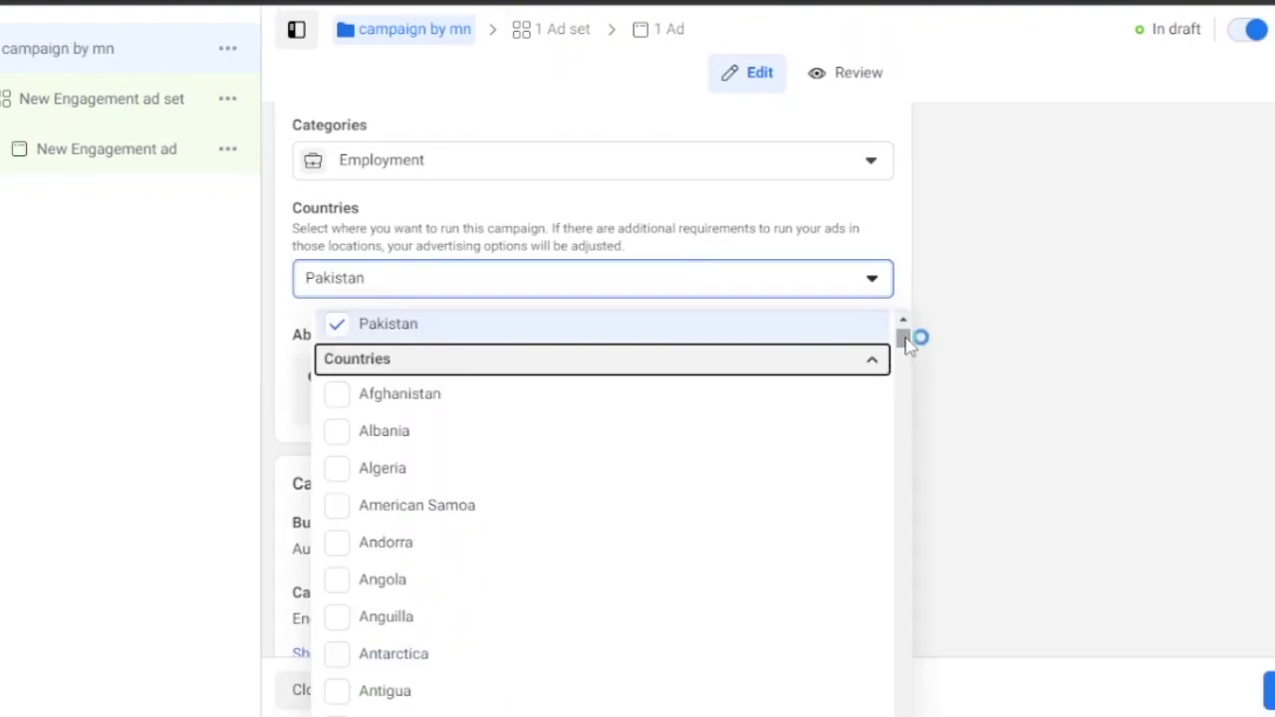
pyautogui.moveTo(906, 341); pyautogui.dragTo(907, 533)
pyautogui.click(970, 302)
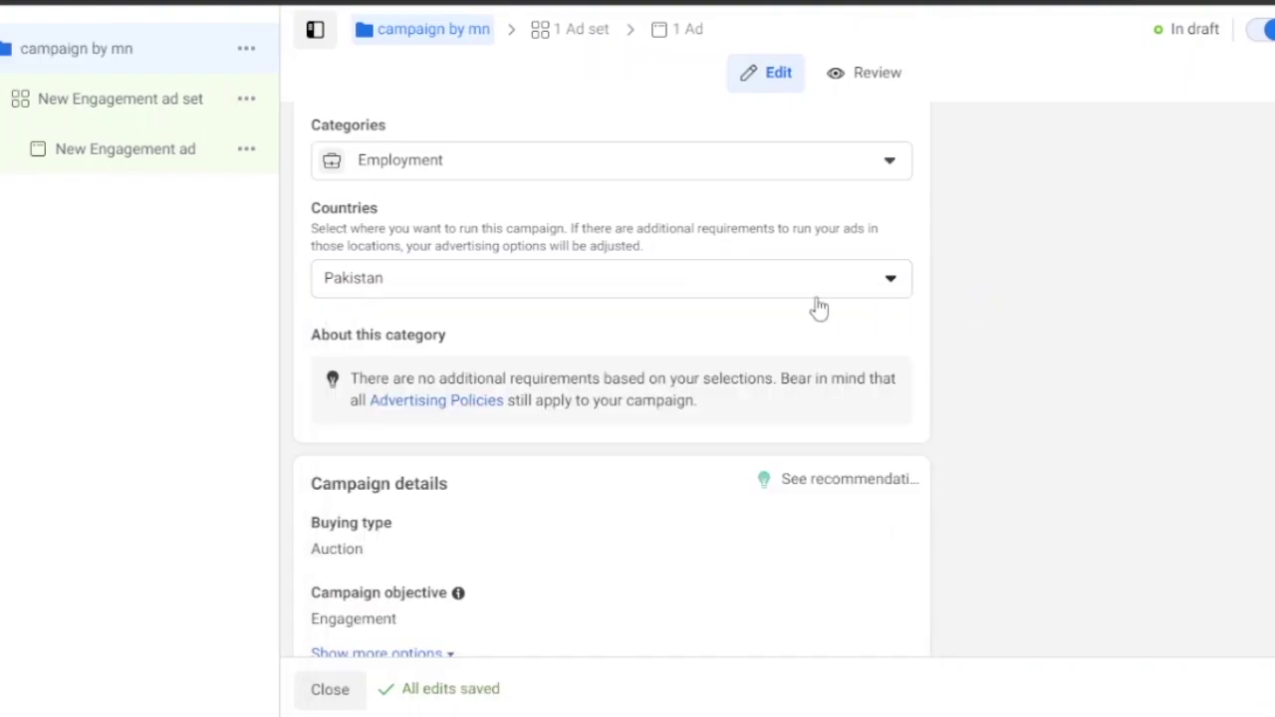
pyautogui.click(890, 285)
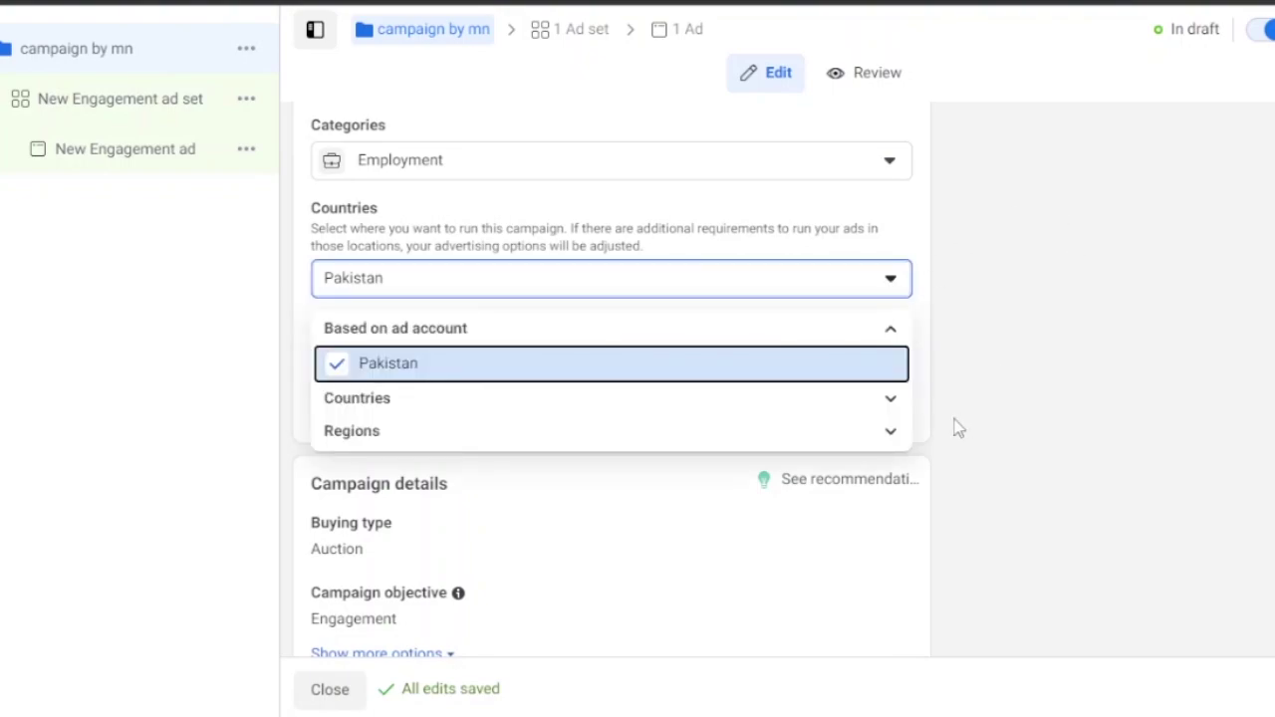
pyautogui.click(891, 444)
pyautogui.scroll(5, 964, 388)
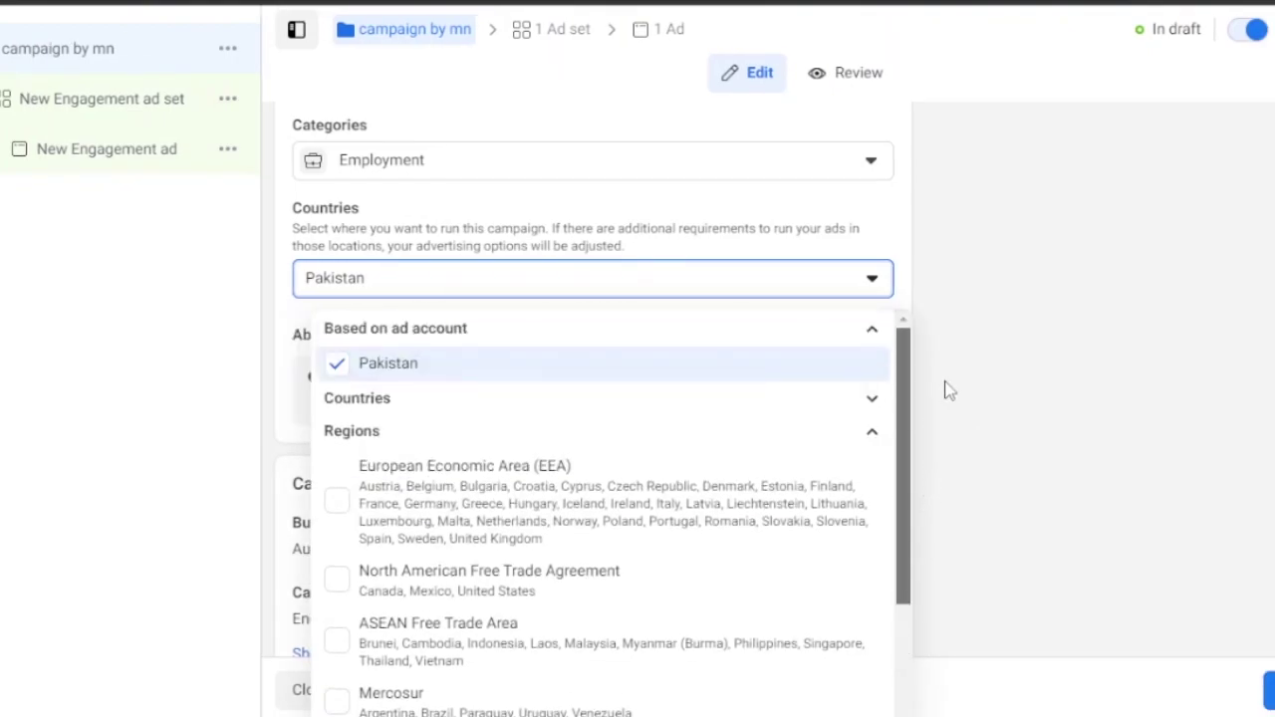
pyautogui.scroll(-5, 918, 659)
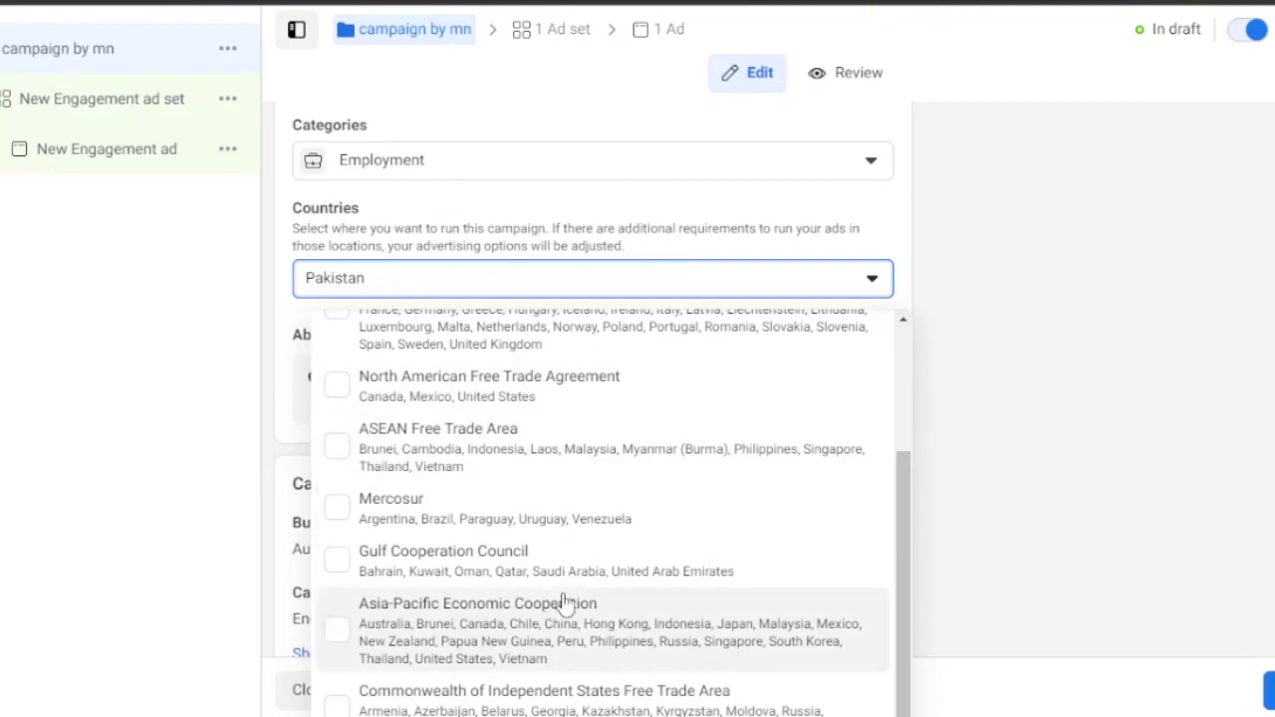
pyautogui.click(1176, 333)
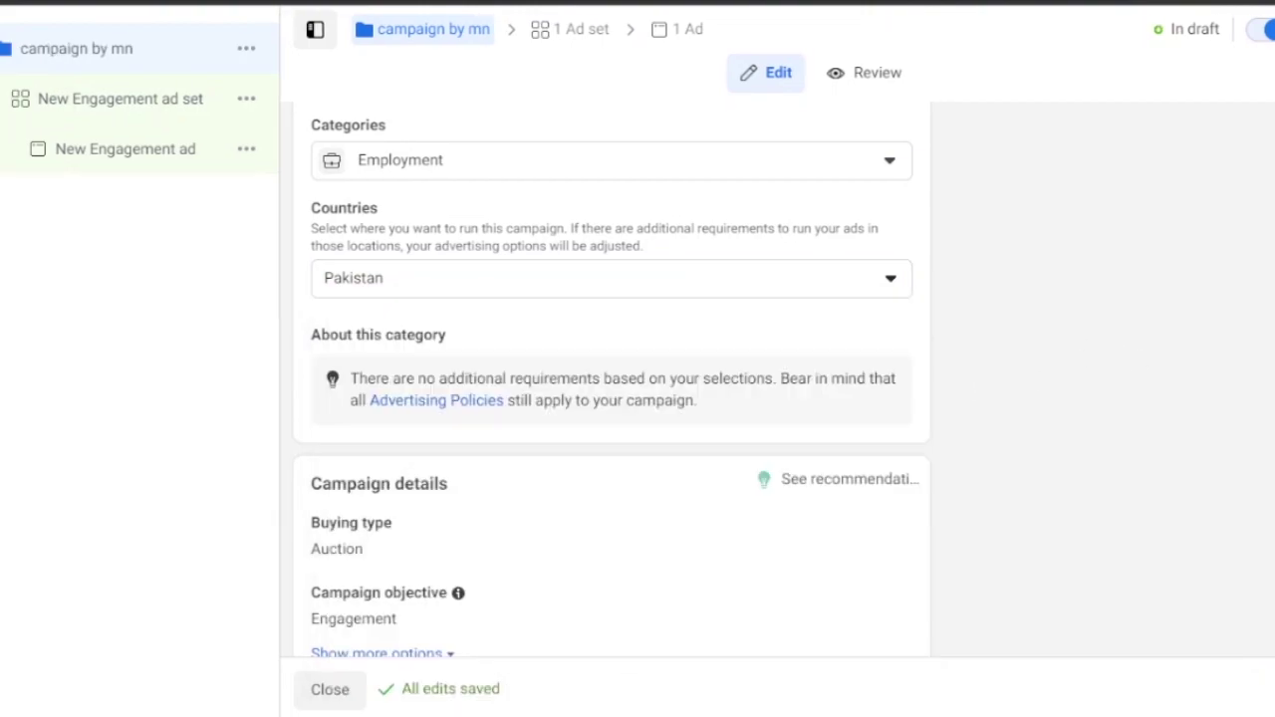
# - Show more options in the campaign details and review the spending limit, A/B test and Advantage campaign budget settings
pyautogui.scroll(-4, 941, 231)
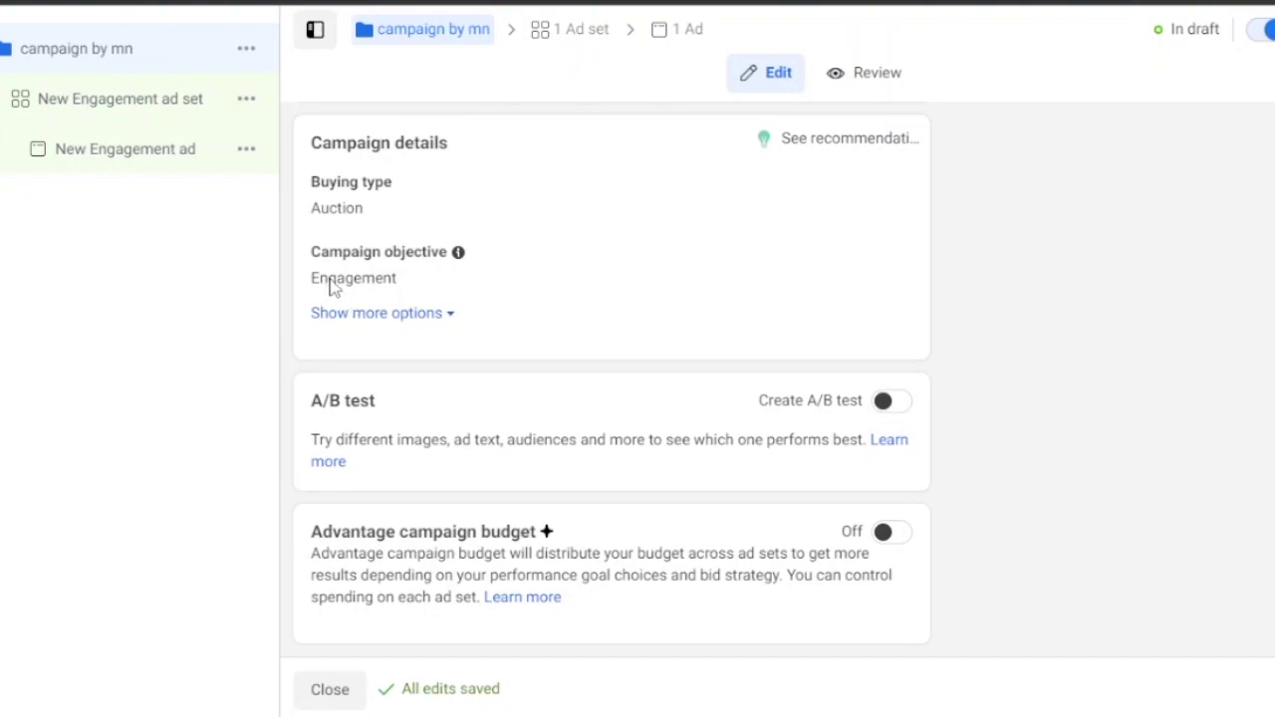
pyautogui.click(444, 317)
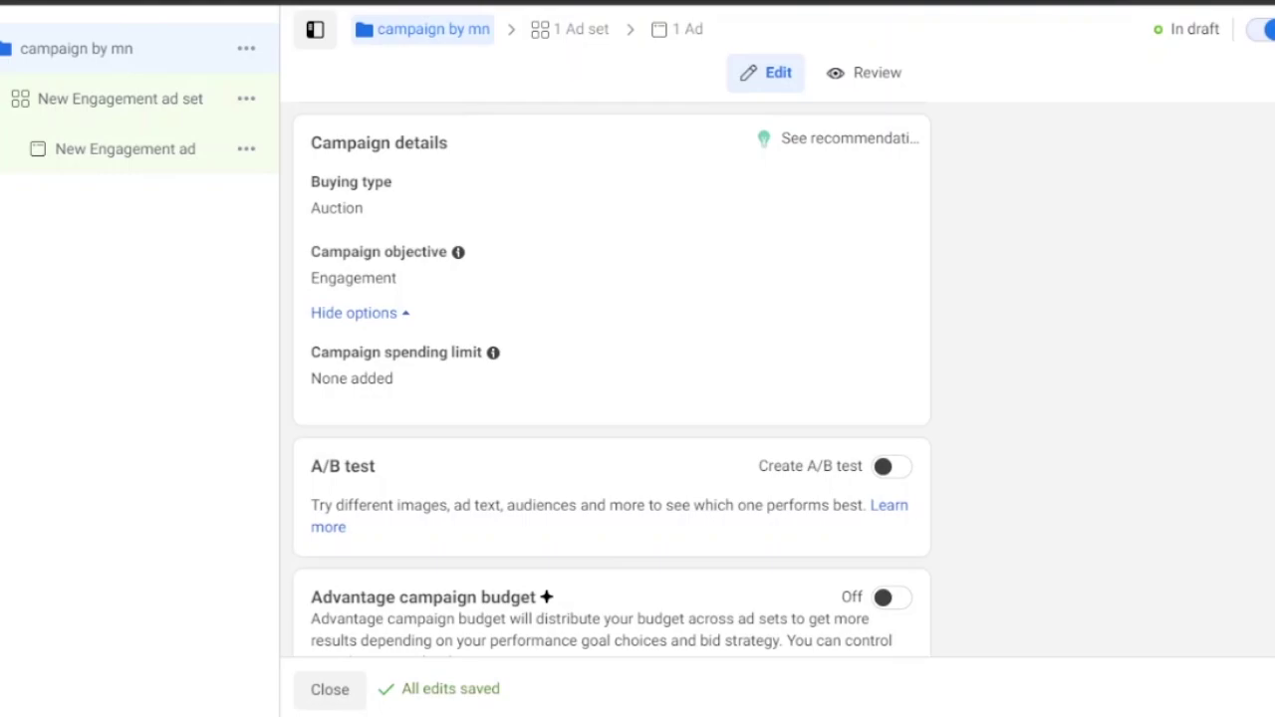
pyautogui.scroll(-1, 613, 379)
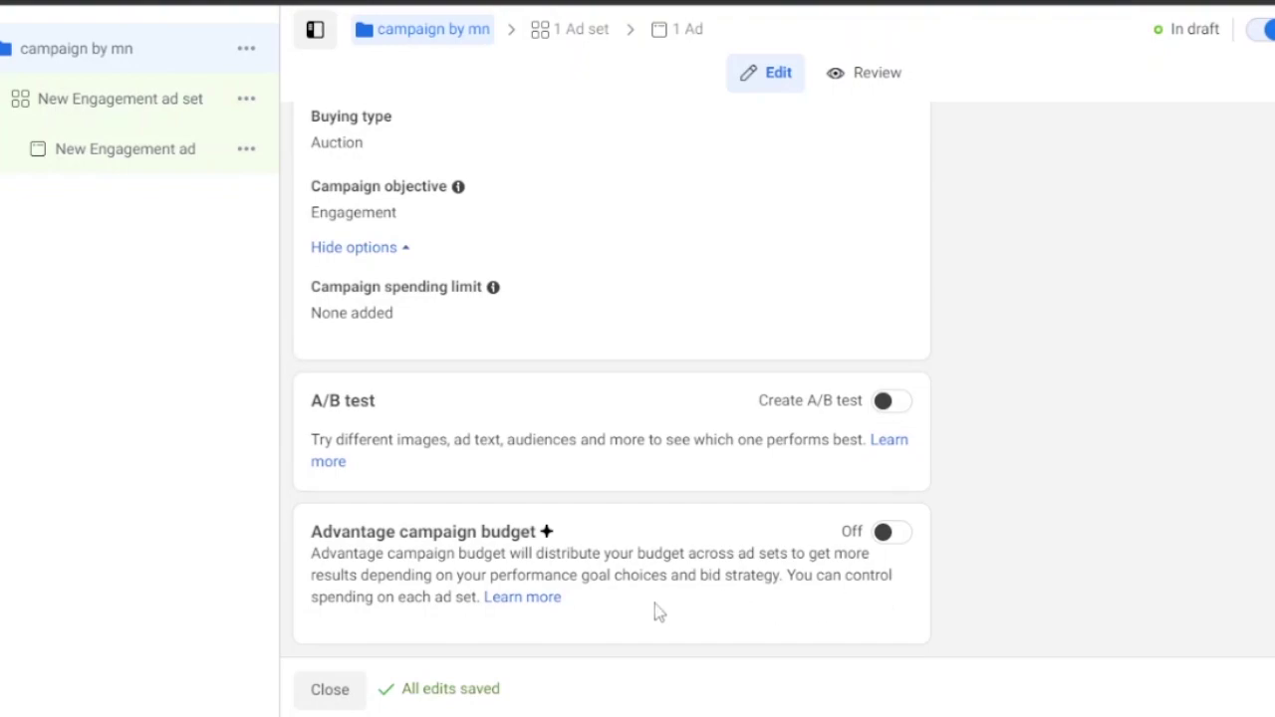
# - Turn on Advantage campaign budget and switch the campaign budget type to Lifetime budget
pyautogui.click(889, 534)
pyautogui.click(891, 535)
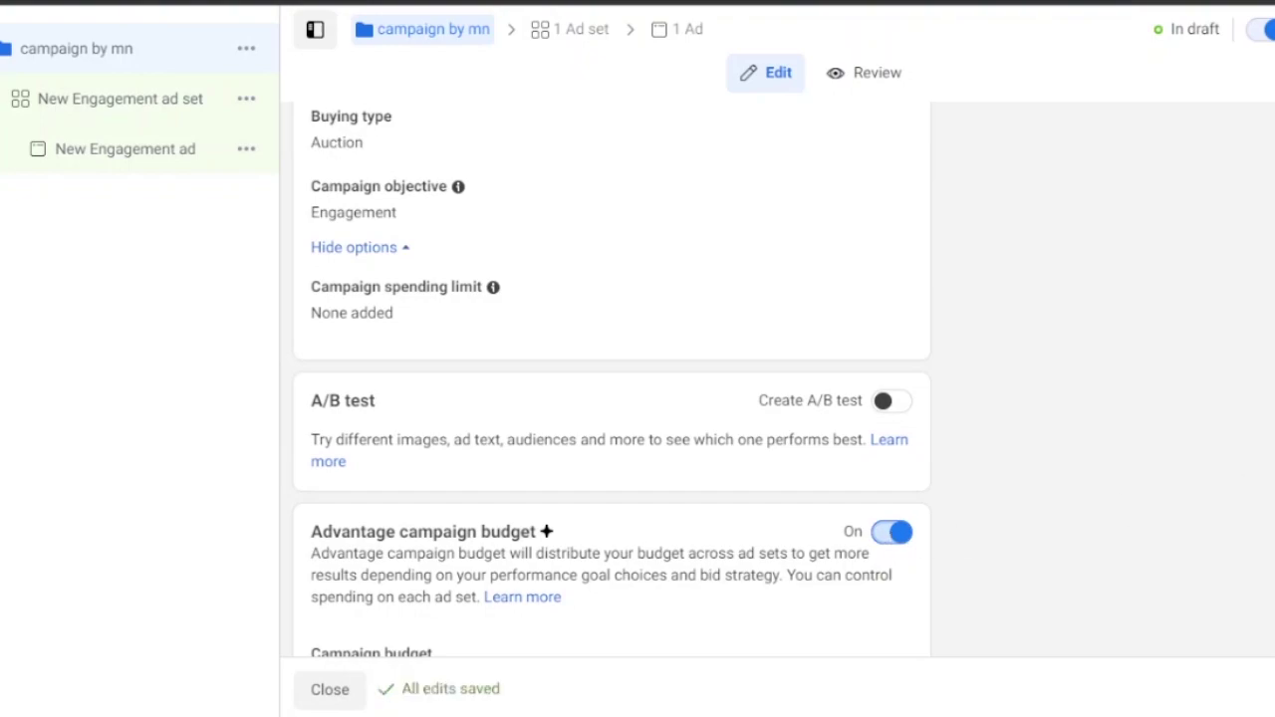
pyautogui.scroll(-4, 612, 379)
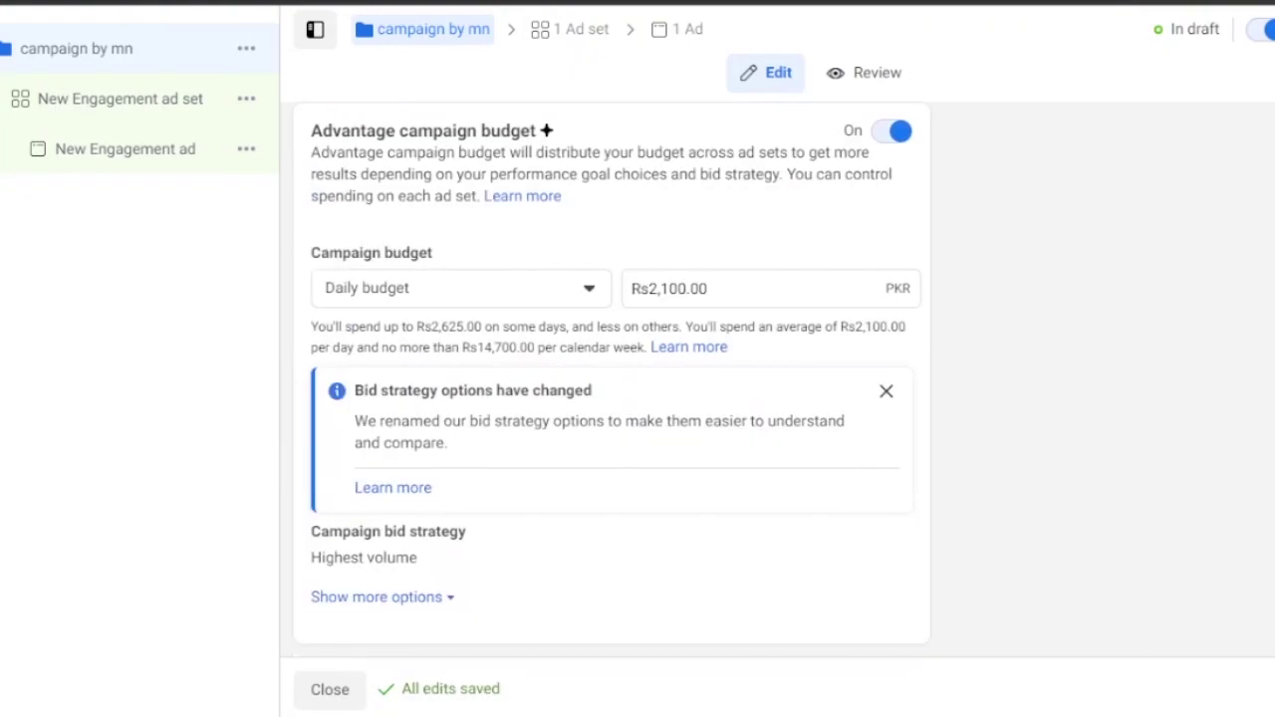
pyautogui.click(588, 291)
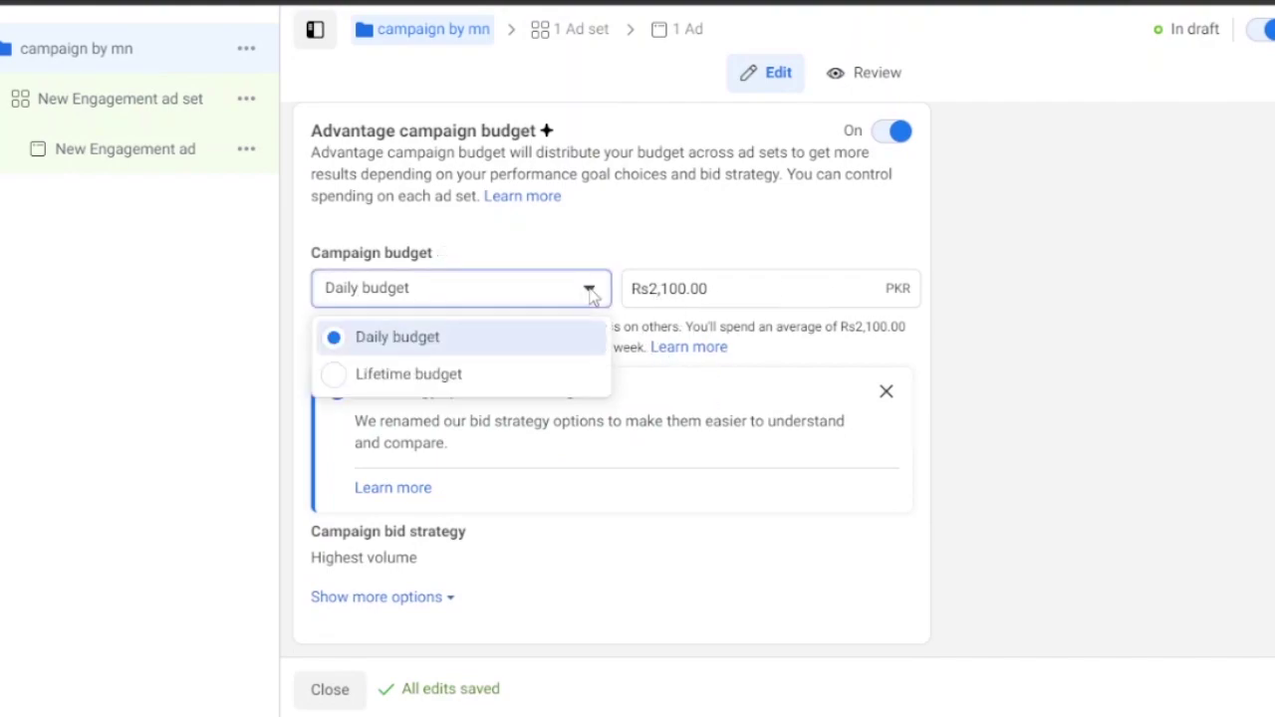
pyautogui.click(424, 380)
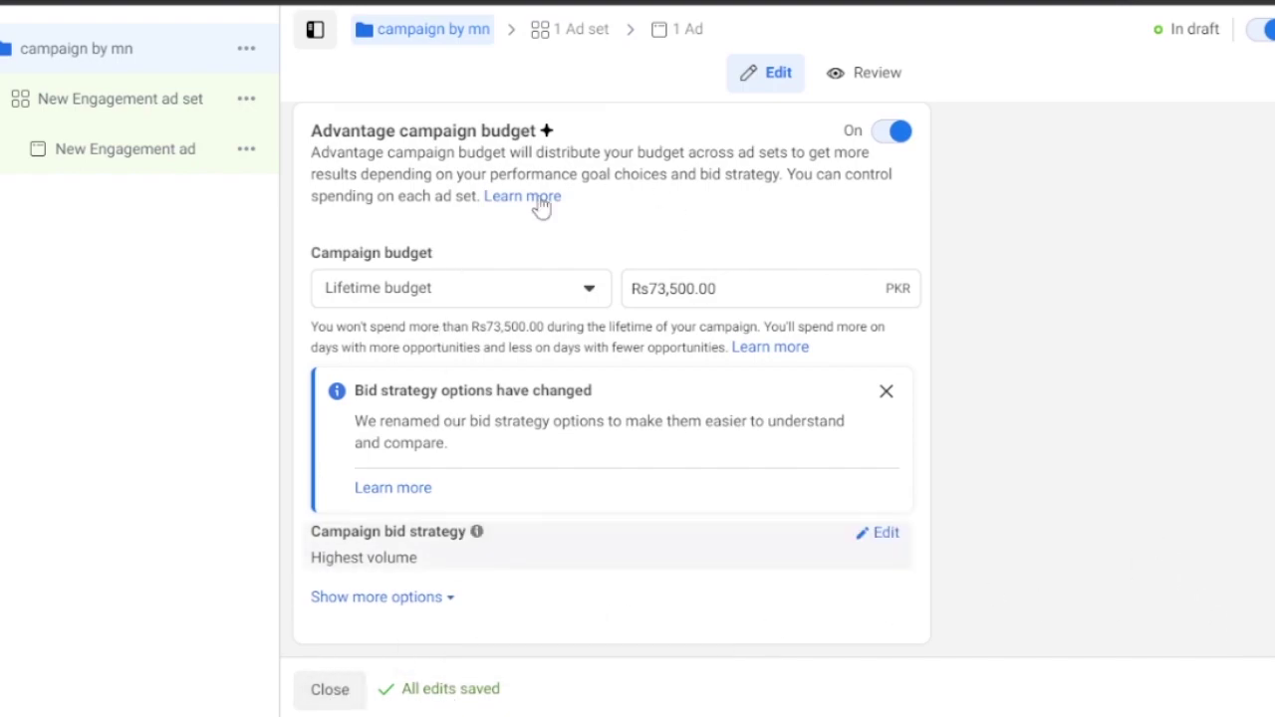
# - Continue to the ad set level and rename the ad set as "ad by mn"
pyautogui.click(1271, 690)
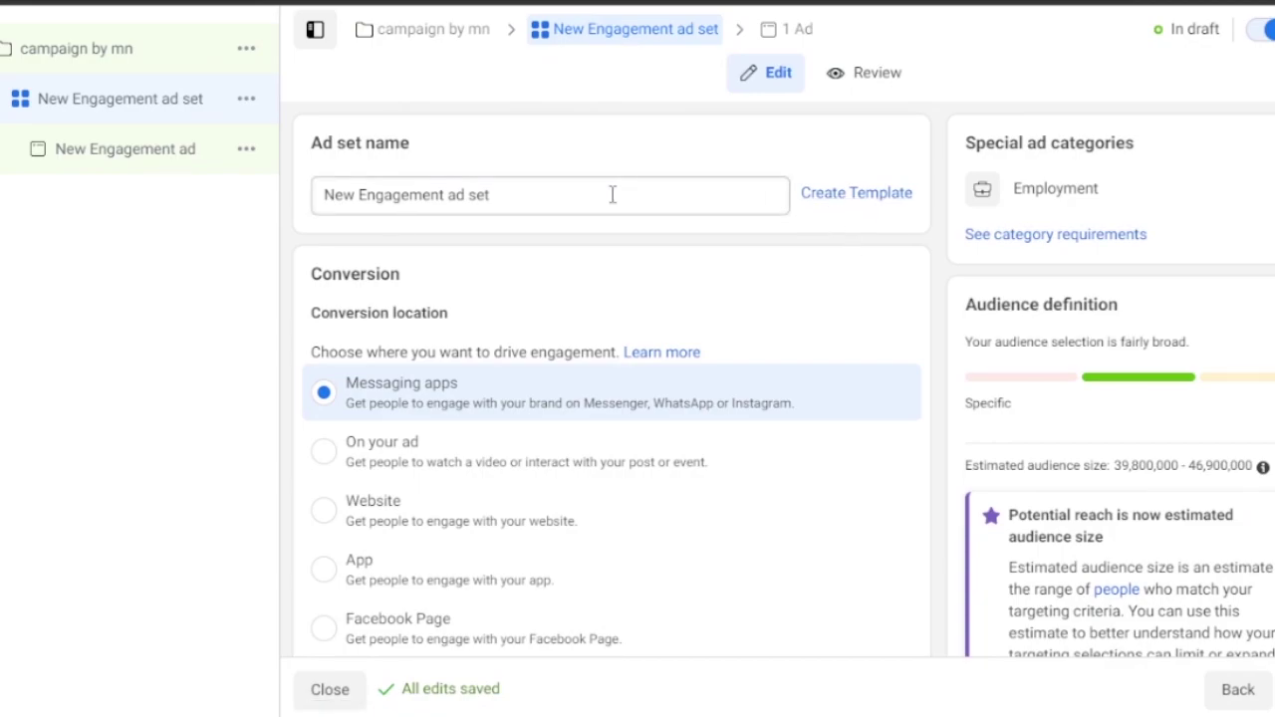
pyautogui.moveTo(612, 193); pyautogui.dragTo(315, 214)
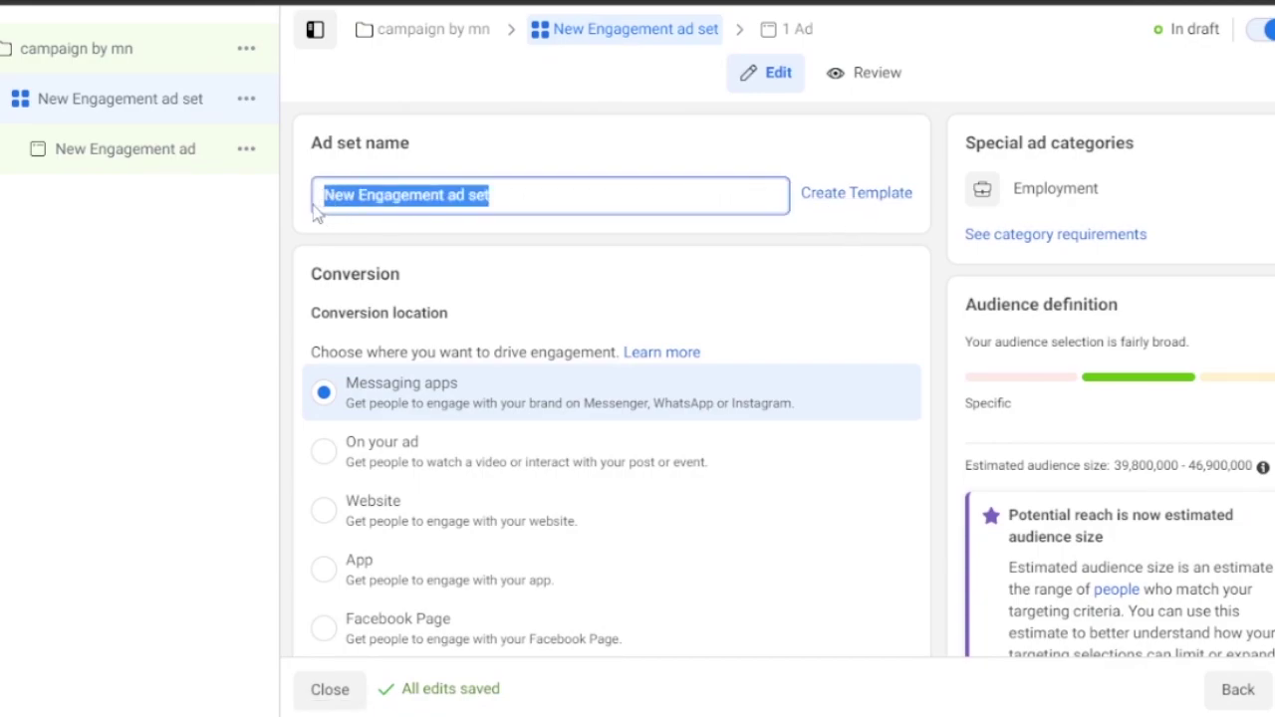
pyautogui.press('BackSpace')
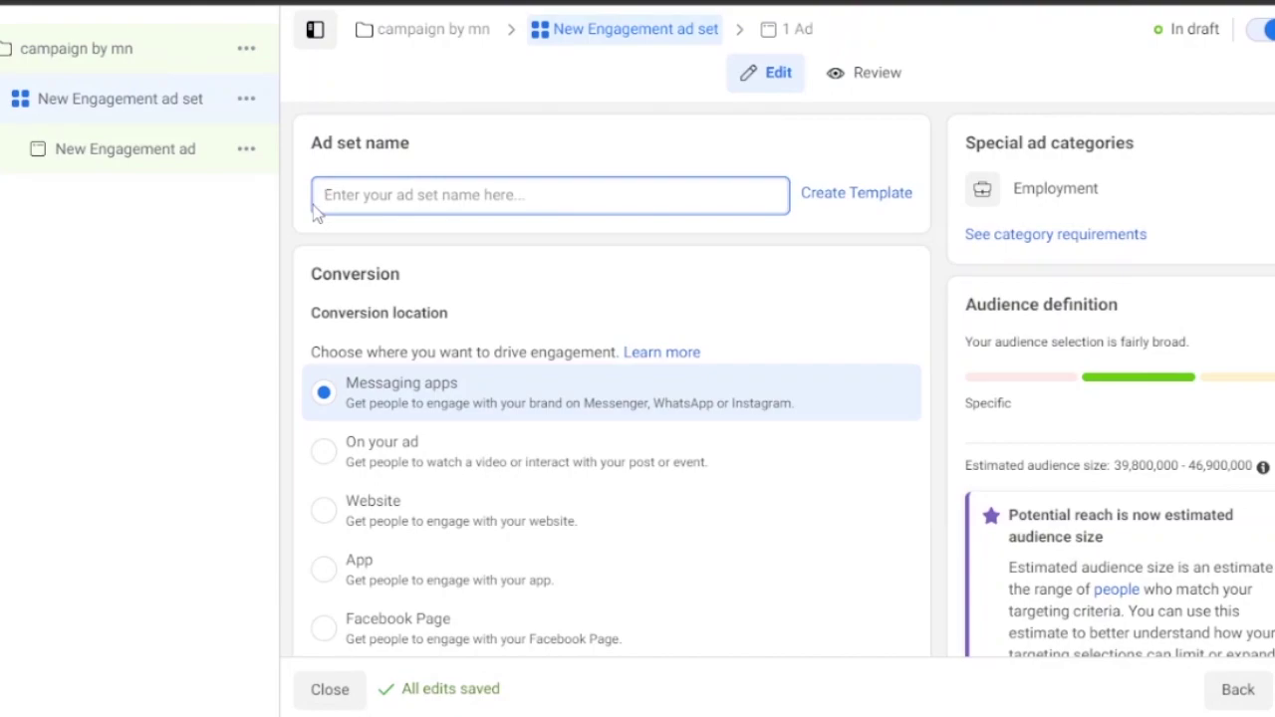
pyautogui.write('ad')
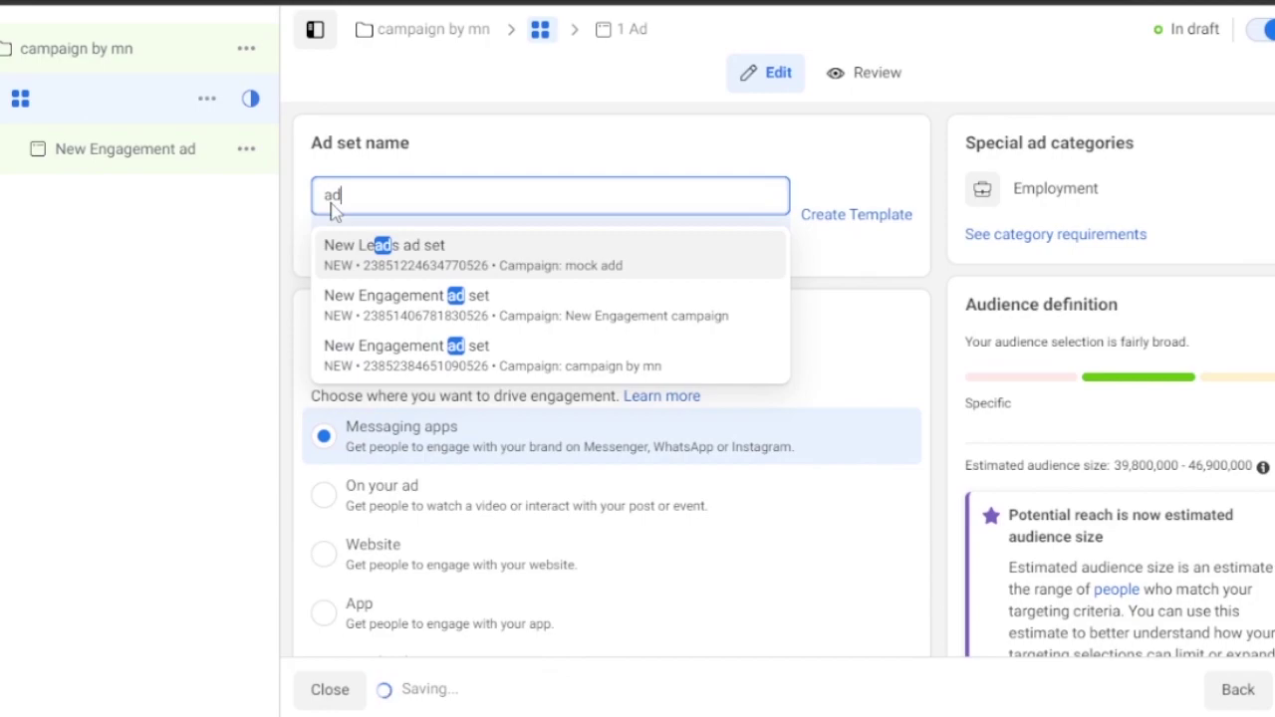
pyautogui.write('by mn')
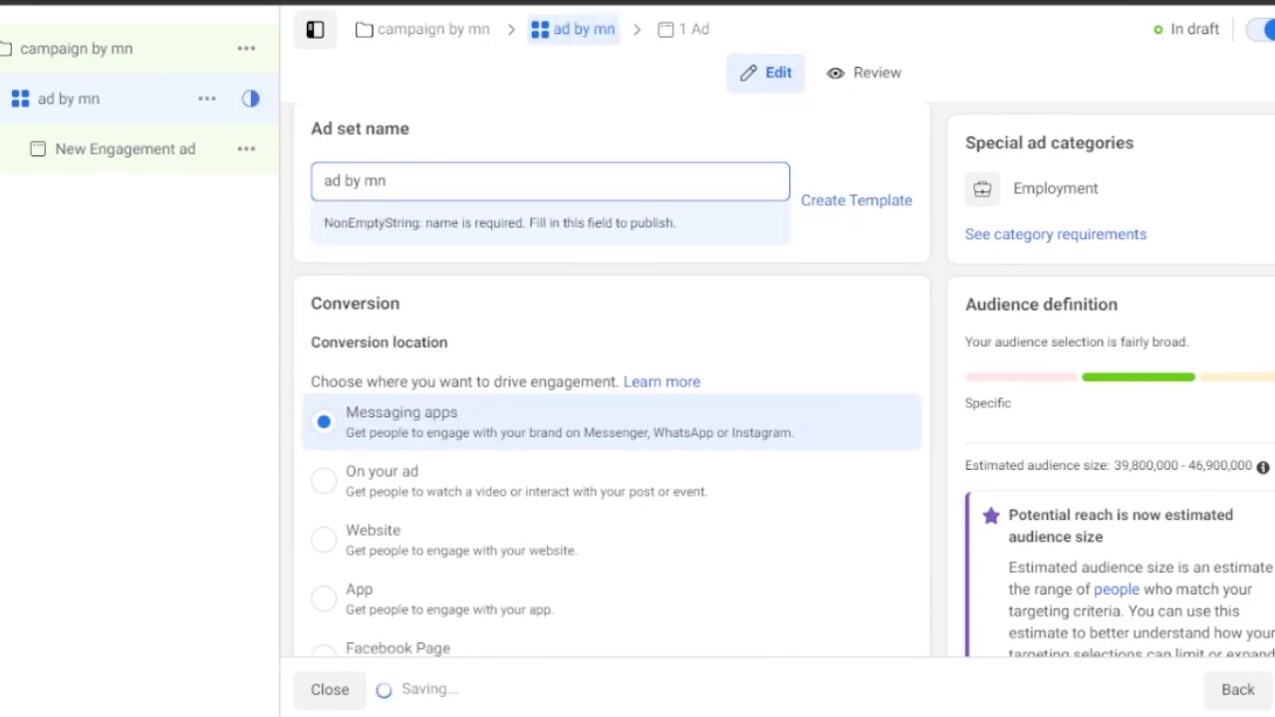
# - Set the conversion location to Facebook Page and review the performance goal, Page and cost per result goal settings
pyautogui.scroll(-2, 721, 327)
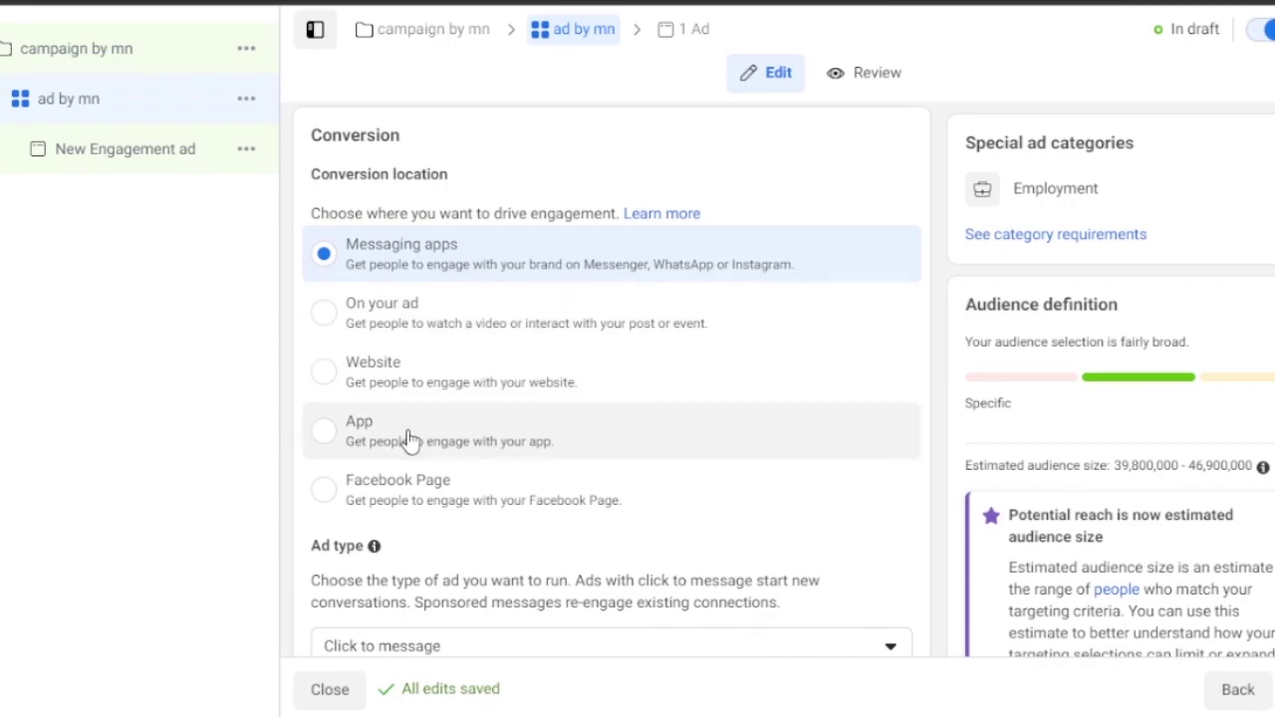
pyautogui.click(334, 504)
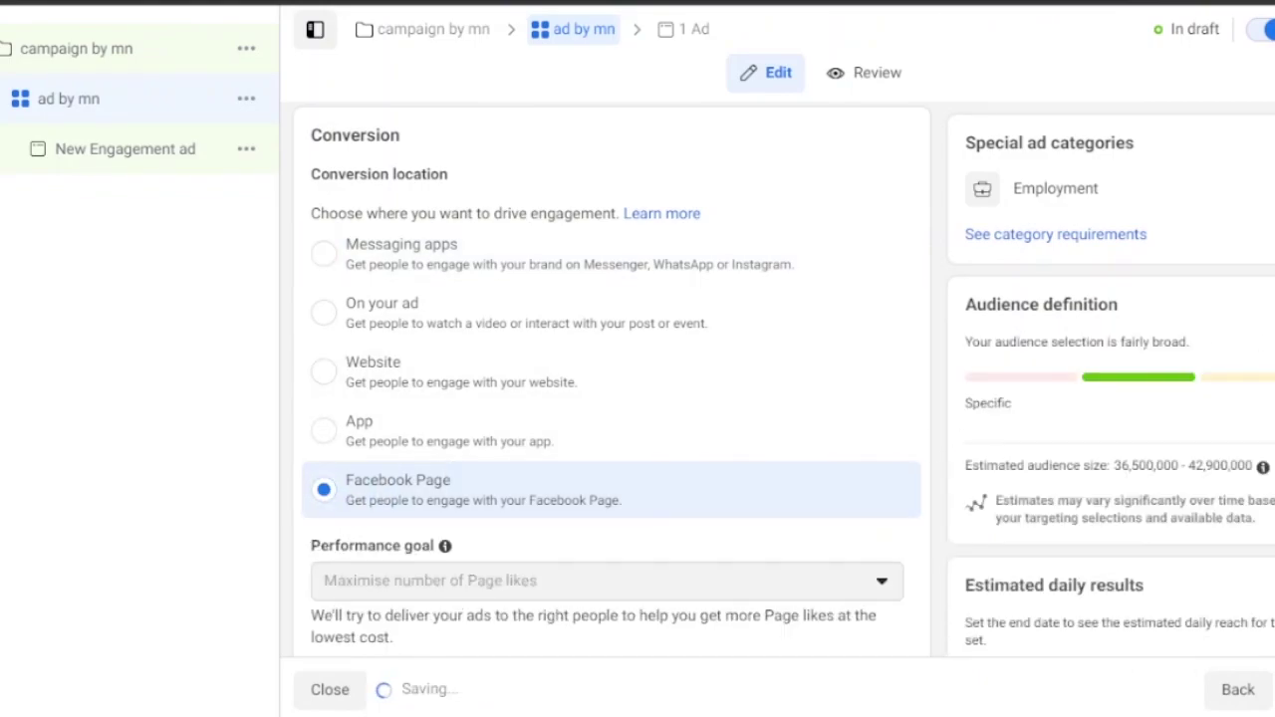
pyautogui.scroll(-4, 661, 322)
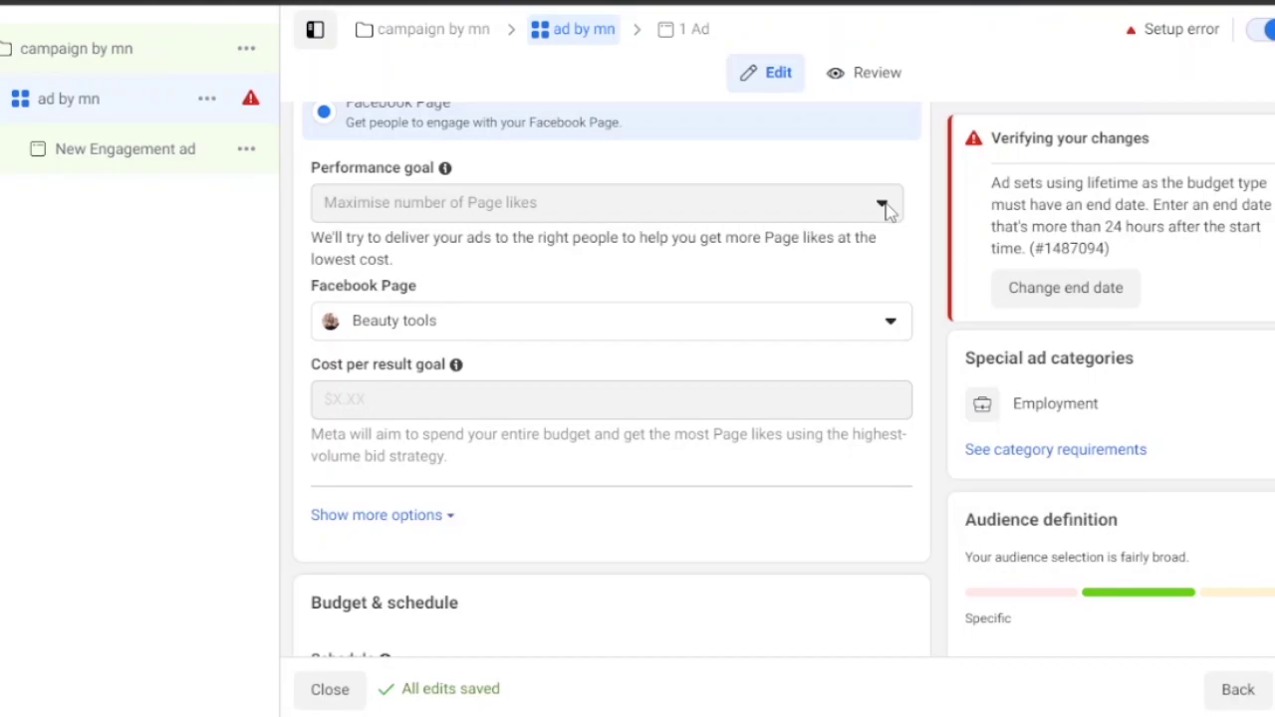
pyautogui.scroll(1, 581, 280)
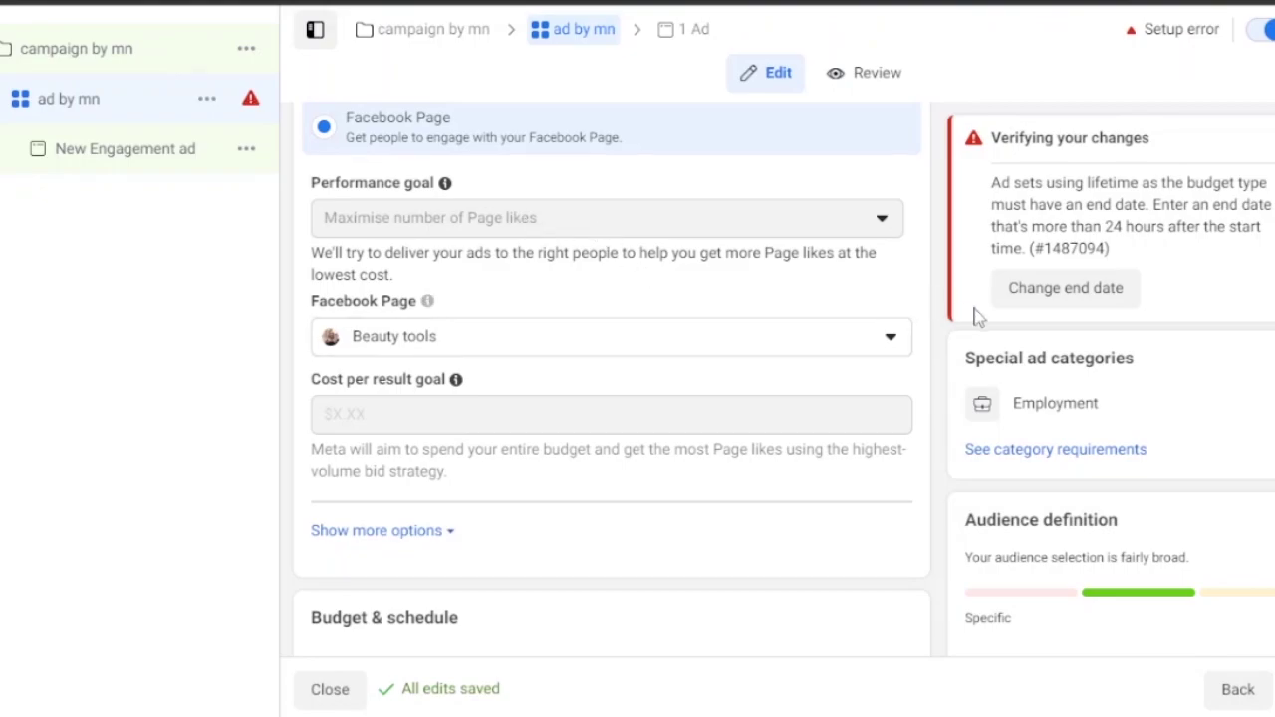
pyautogui.scroll(-2, 614, 379)
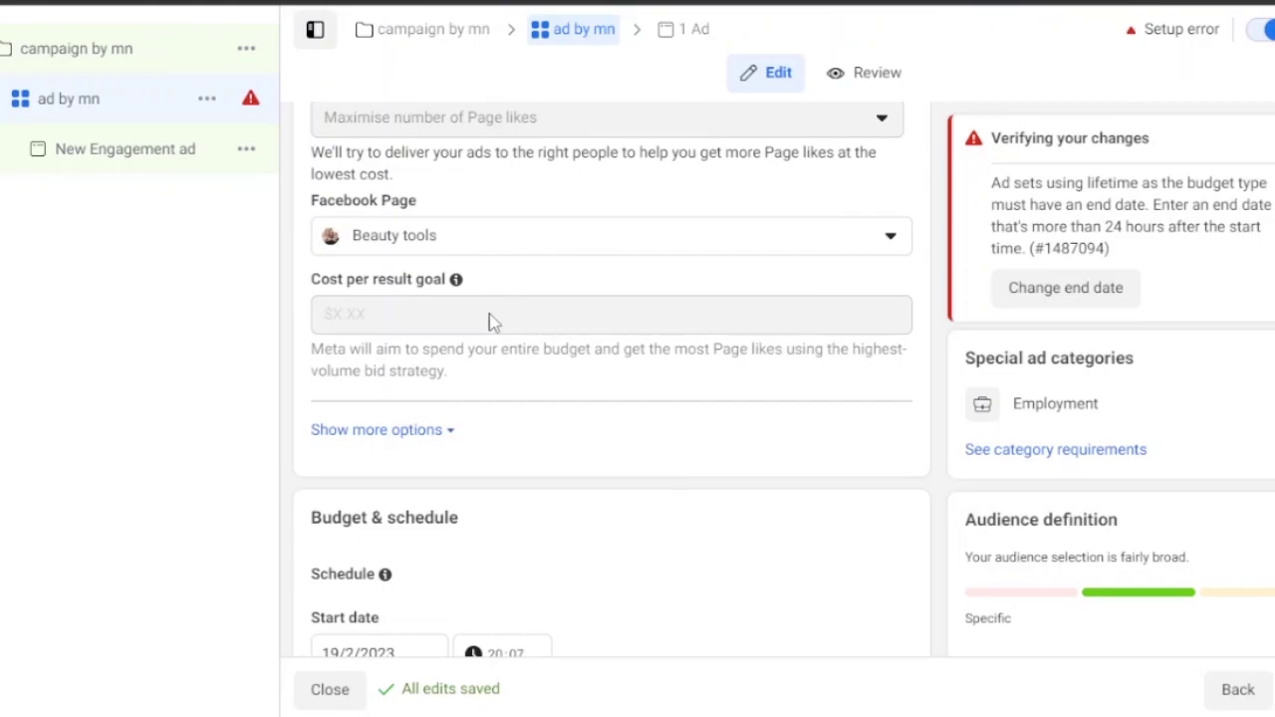
pyautogui.moveTo(489, 320)
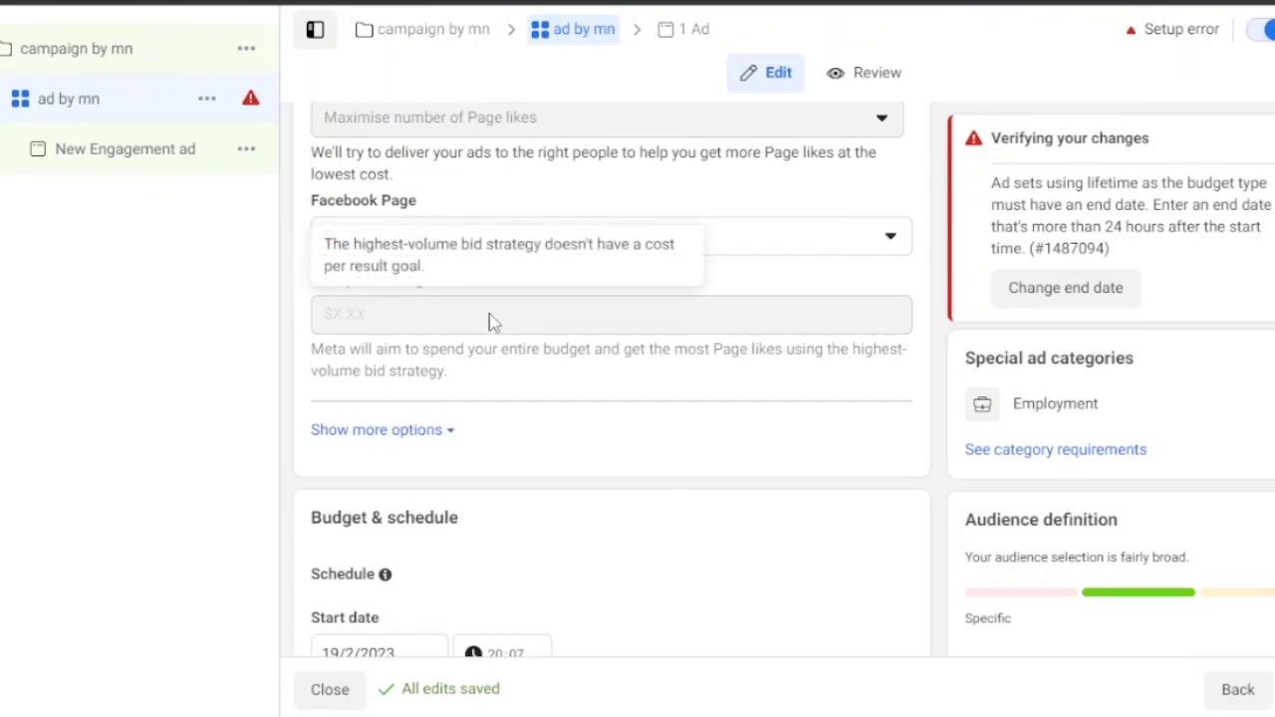
# - Set the end date of the ad set's schedule to 24/2/2023
pyautogui.scroll(-2, 614, 384)
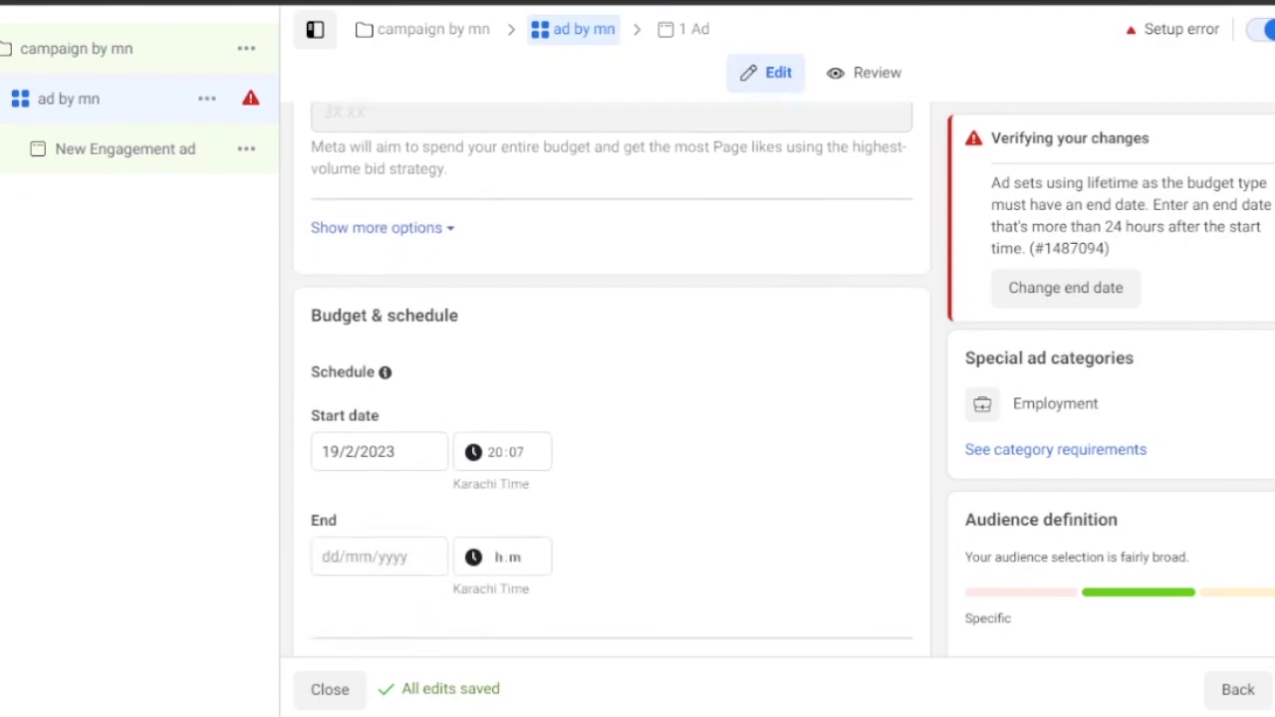
pyautogui.scroll(-2, 640, 322)
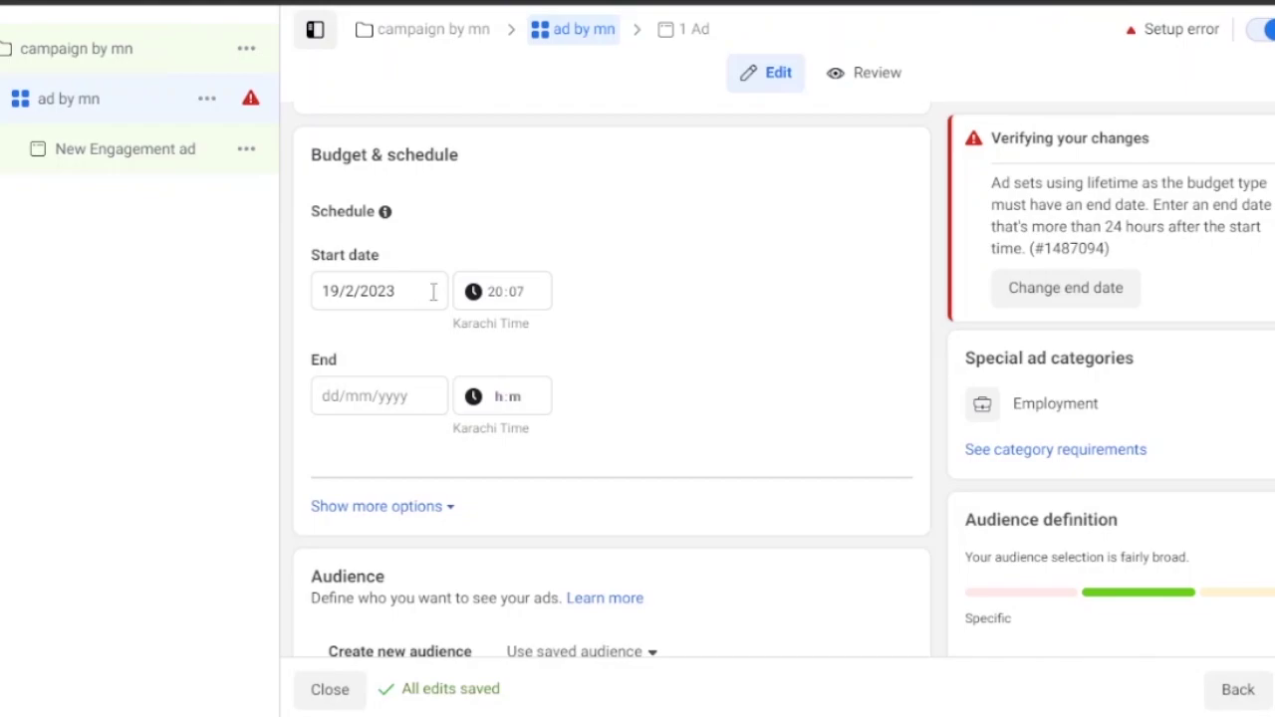
pyautogui.click(348, 398)
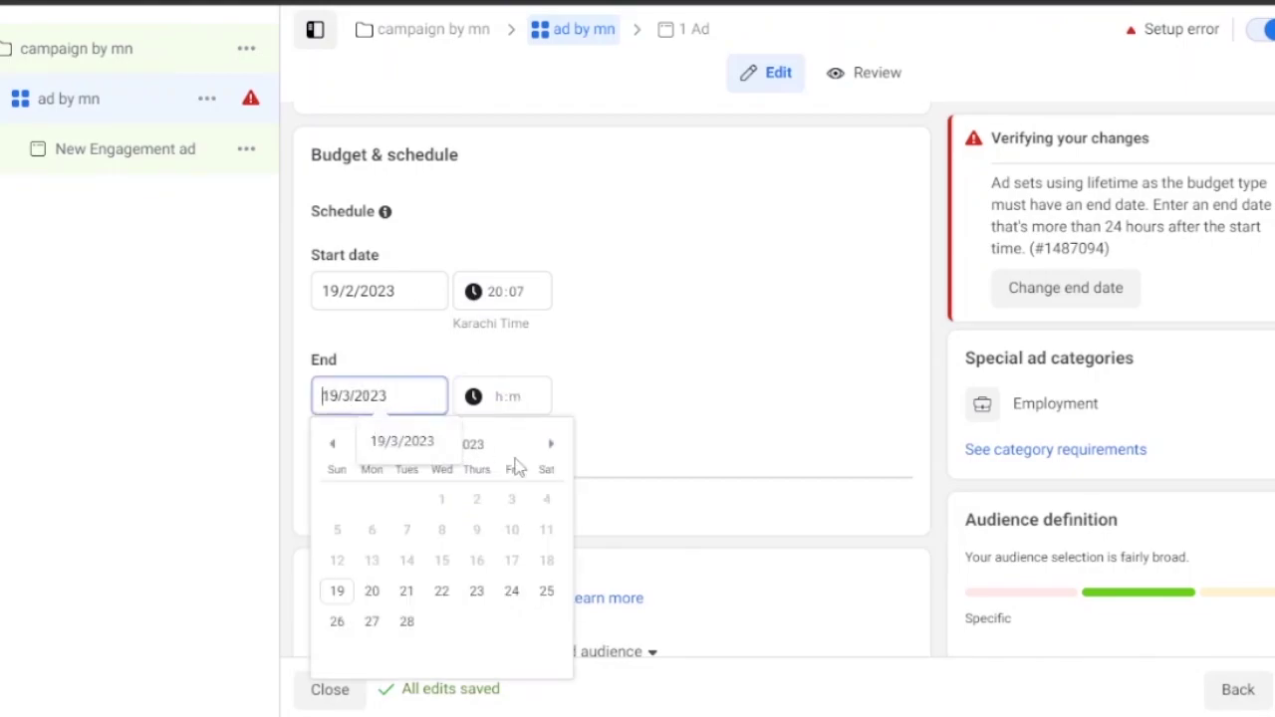
pyautogui.click(512, 592)
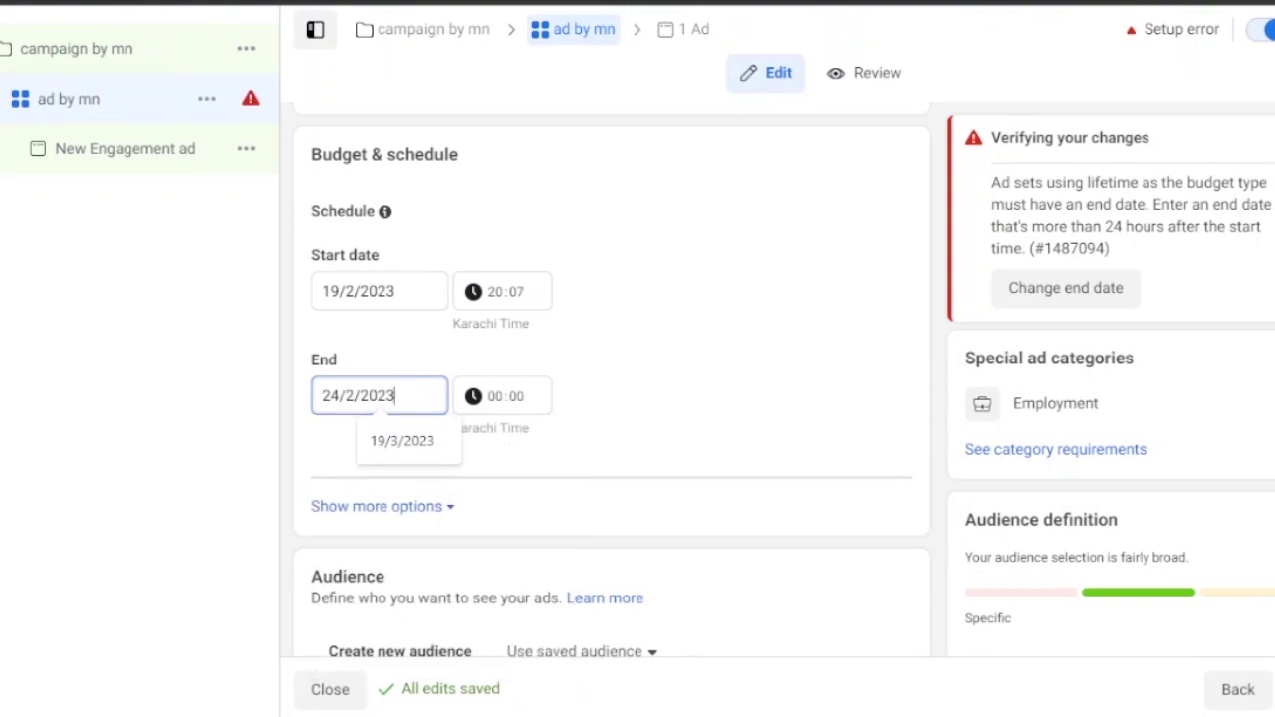
# - Examine the ad set's audience settings, including custom audiences, location, age range, gender, detailed targeting and languages, and the placement options
pyautogui.scroll(-2, 614, 399)
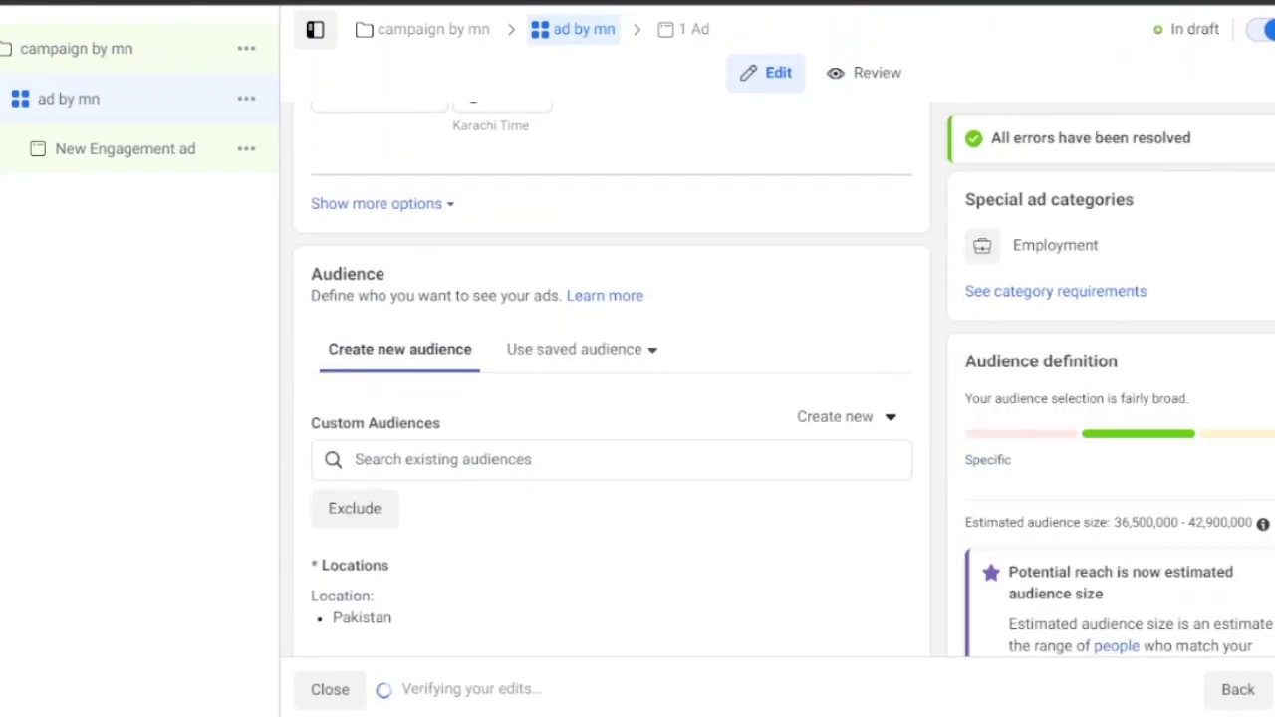
pyautogui.scroll(-3, 754, 355)
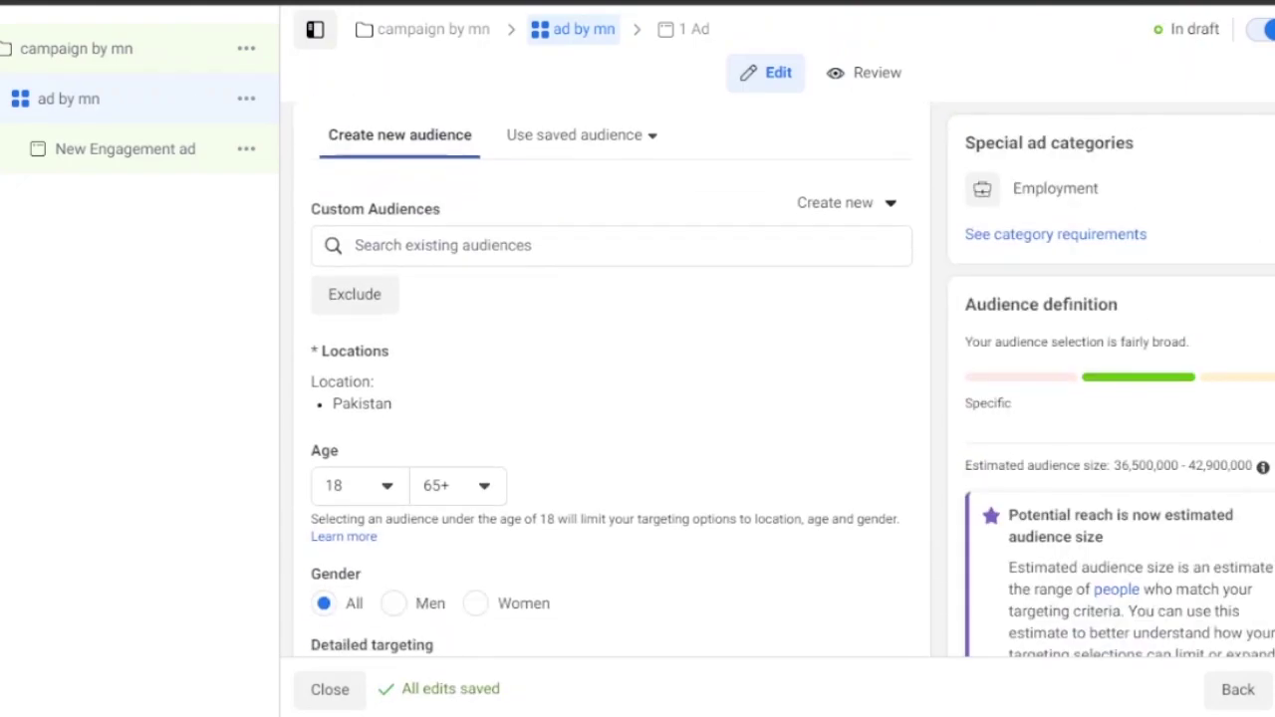
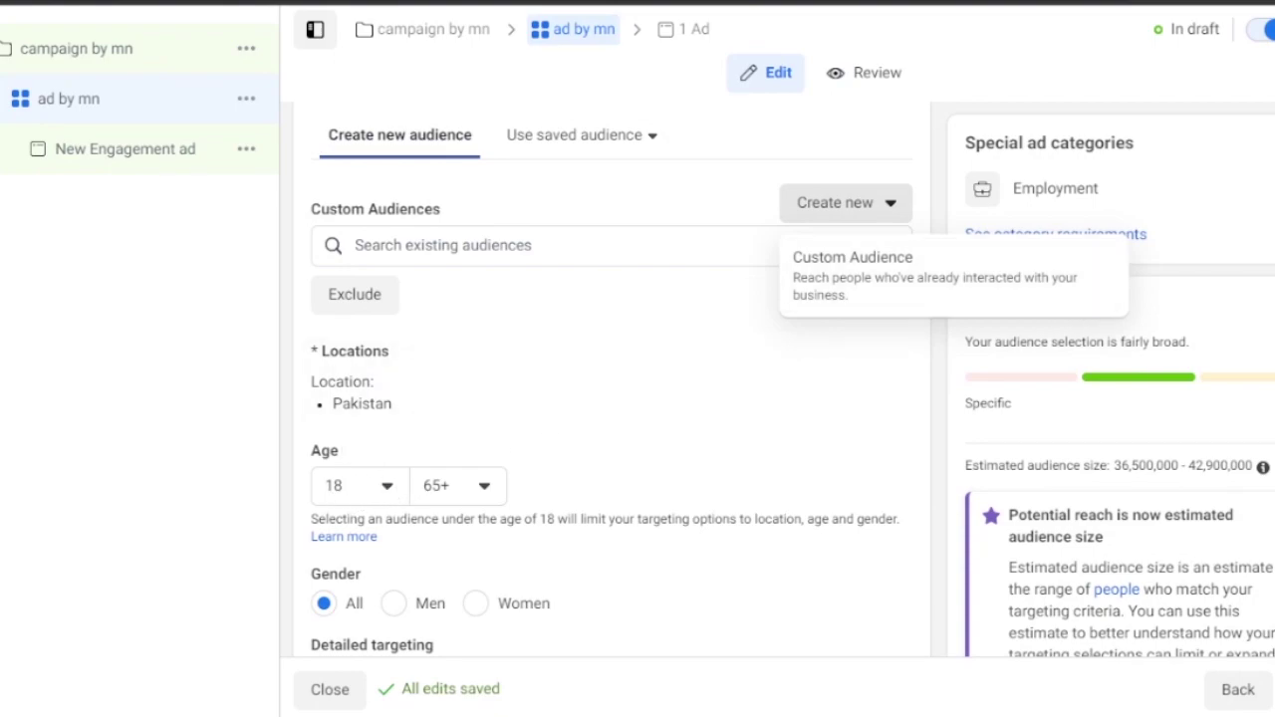
pyautogui.scroll(-3, 618, 515)
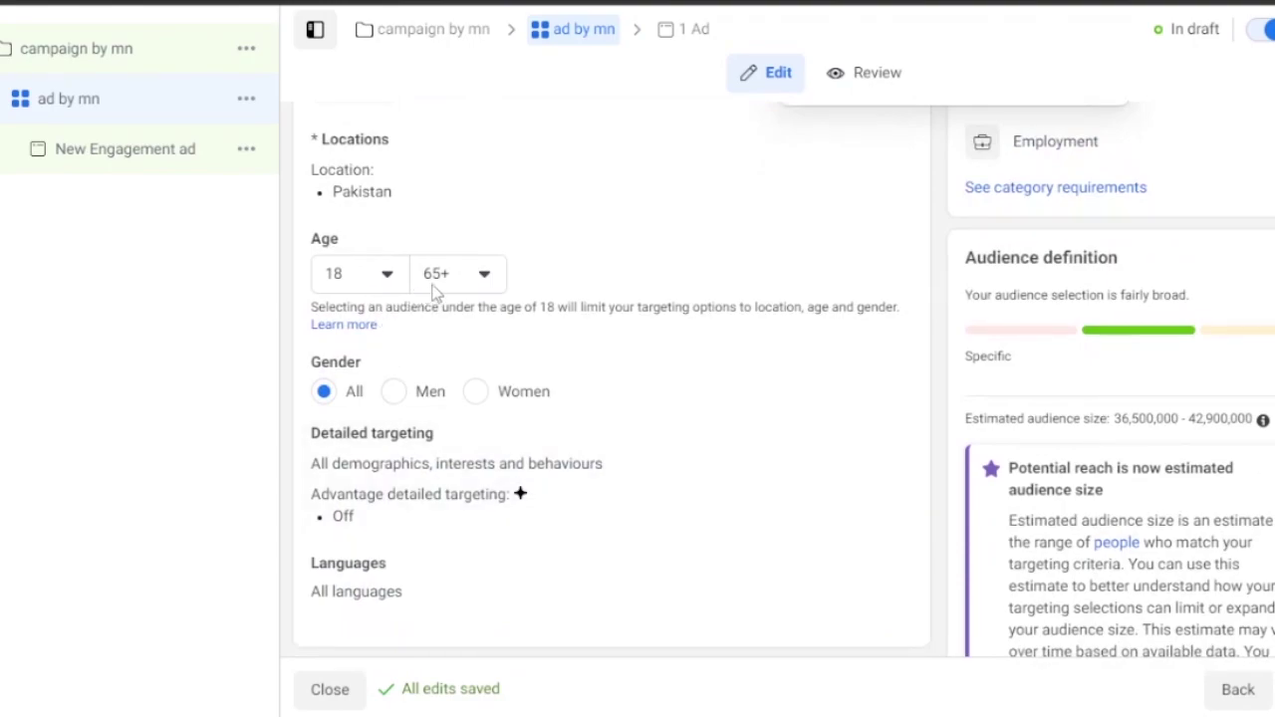
pyautogui.click(386, 276)
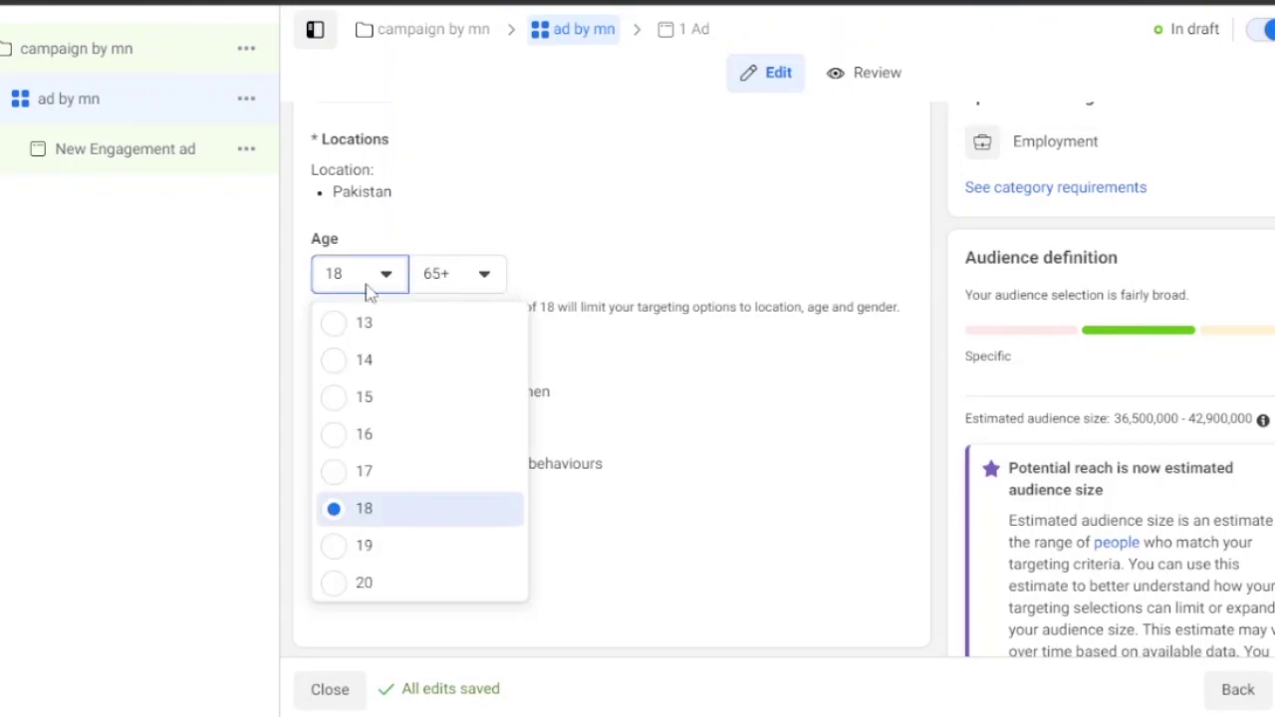
pyautogui.click(483, 276)
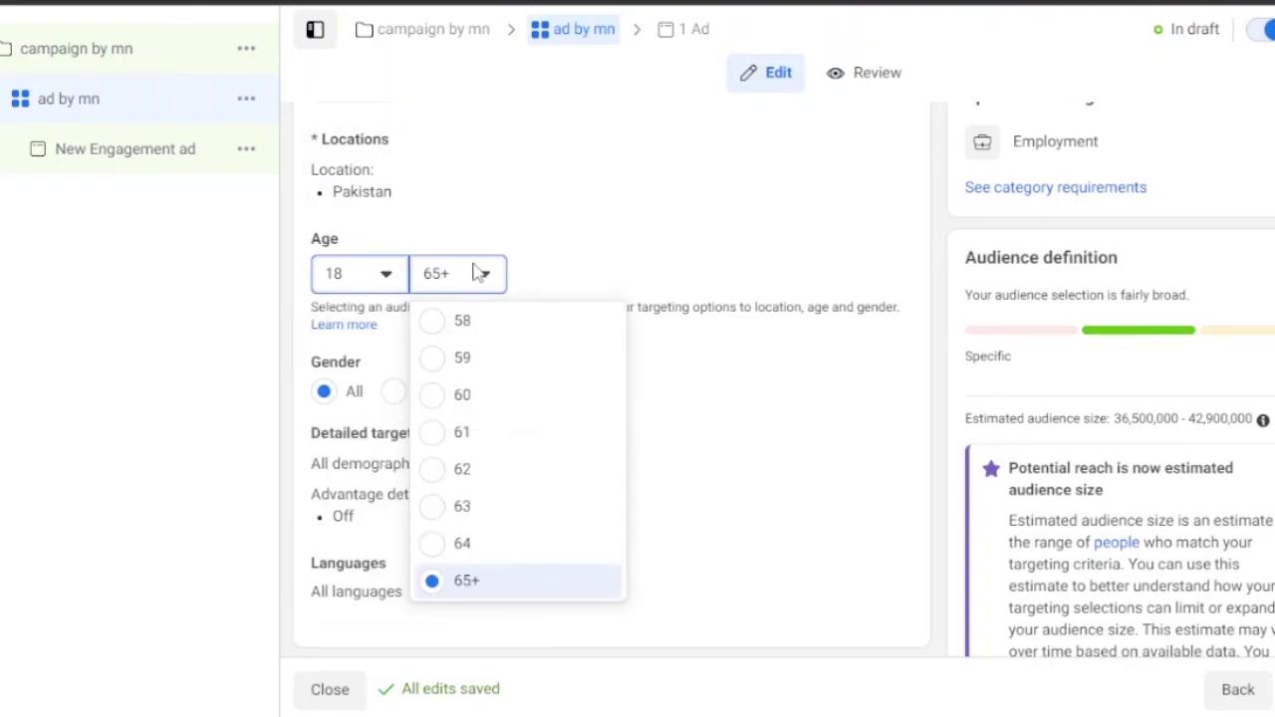
pyautogui.click(566, 224)
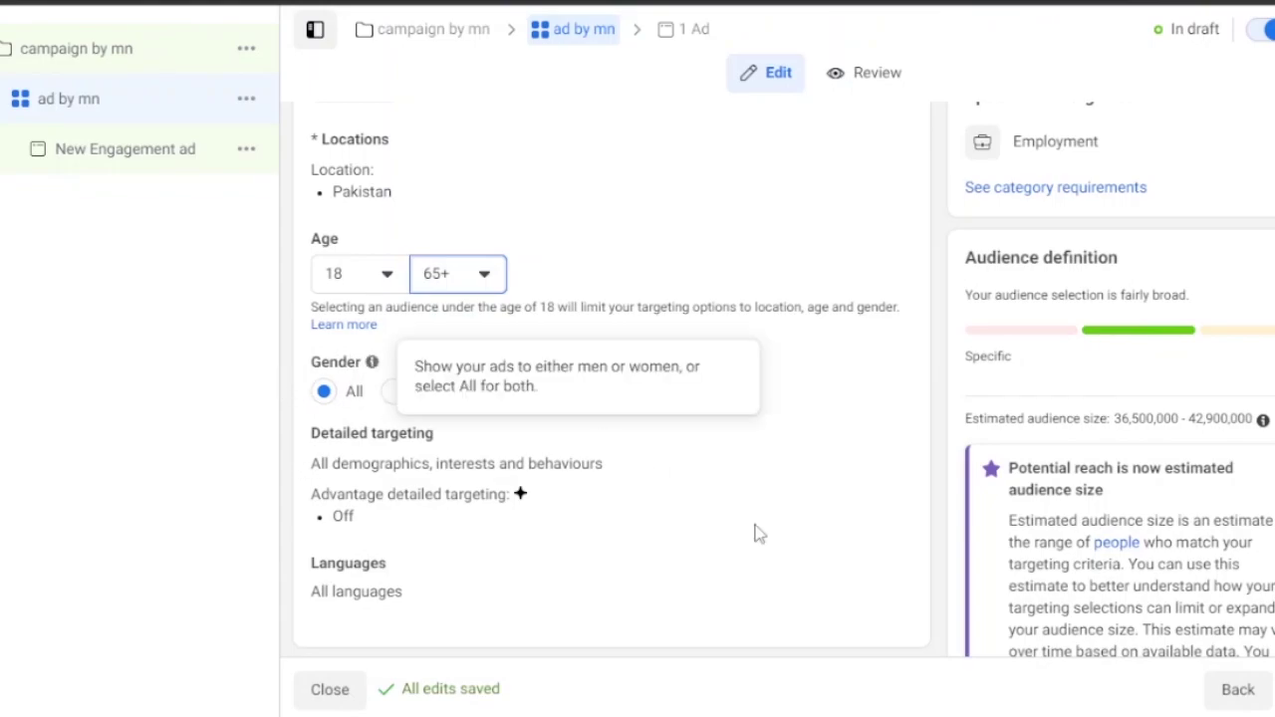
pyautogui.scroll(-1, 612, 379)
pyautogui.scroll(-2, 612, 378)
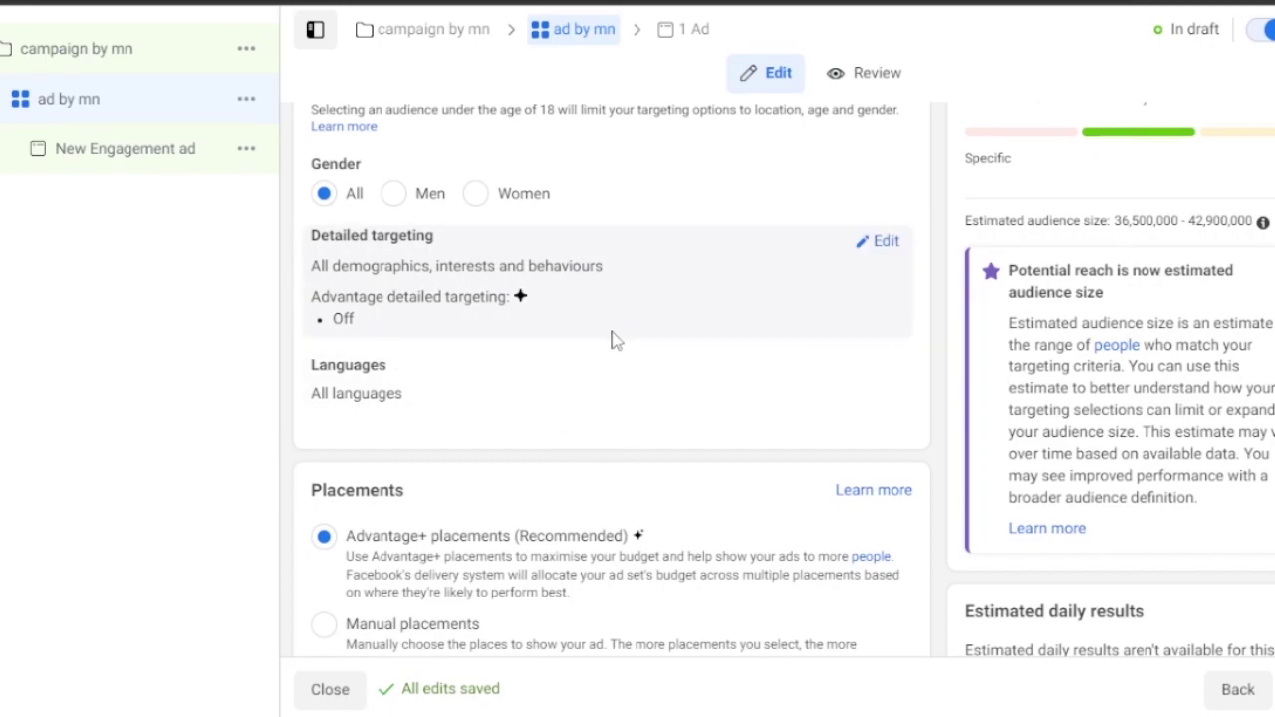
pyautogui.scroll(-1, 612, 379)
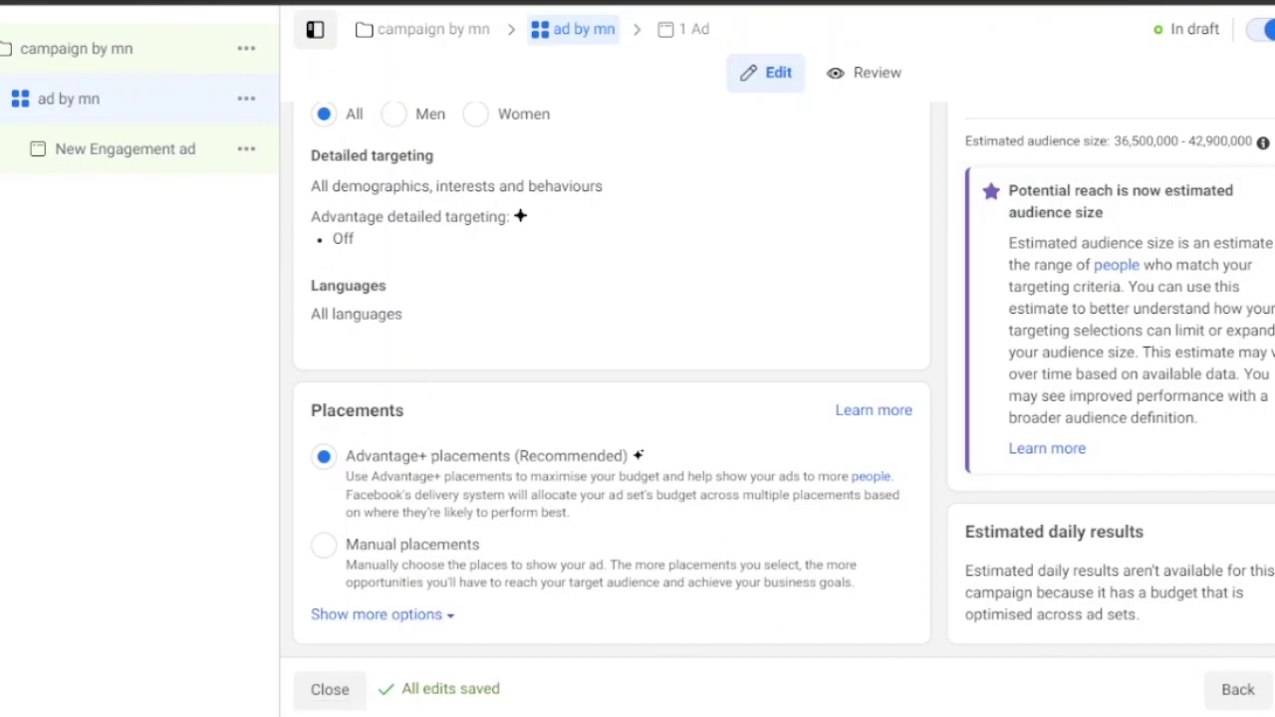
# - Open the New Engagement ad and review its identity, ad creative, tracking and Facebook feed preview
pyautogui.click(113, 148)
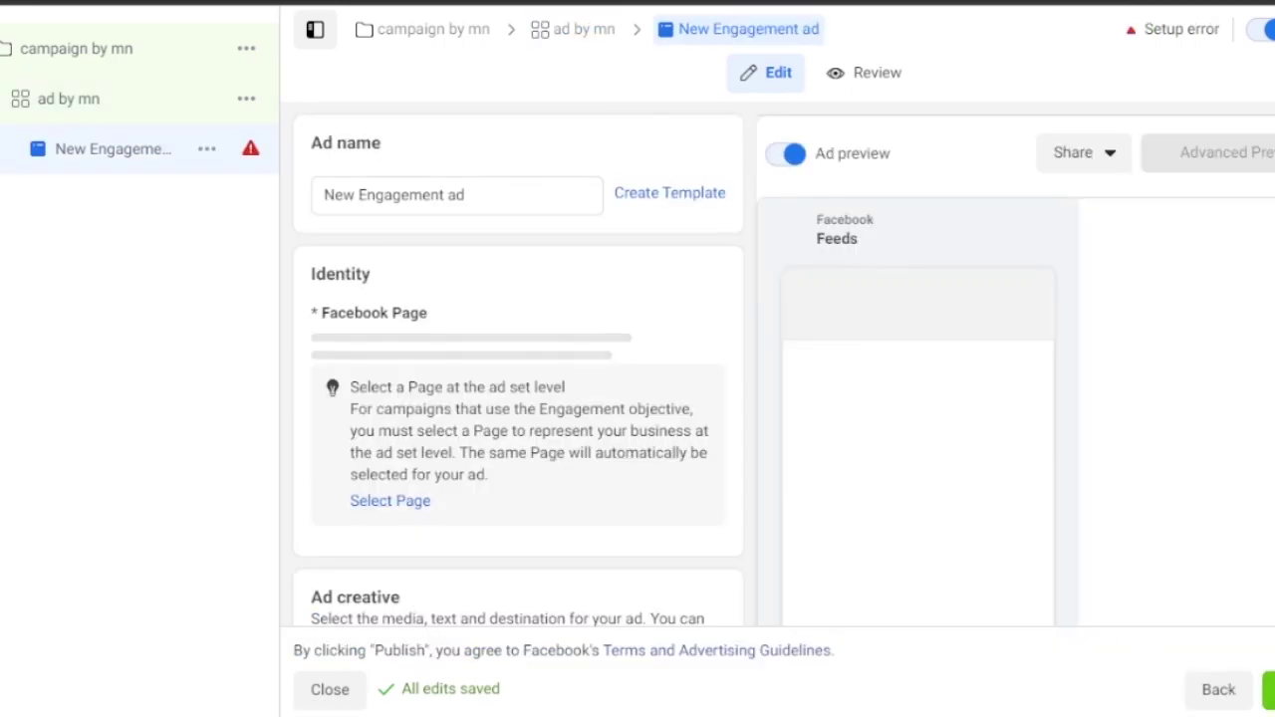
pyautogui.scroll(-3, 517, 399)
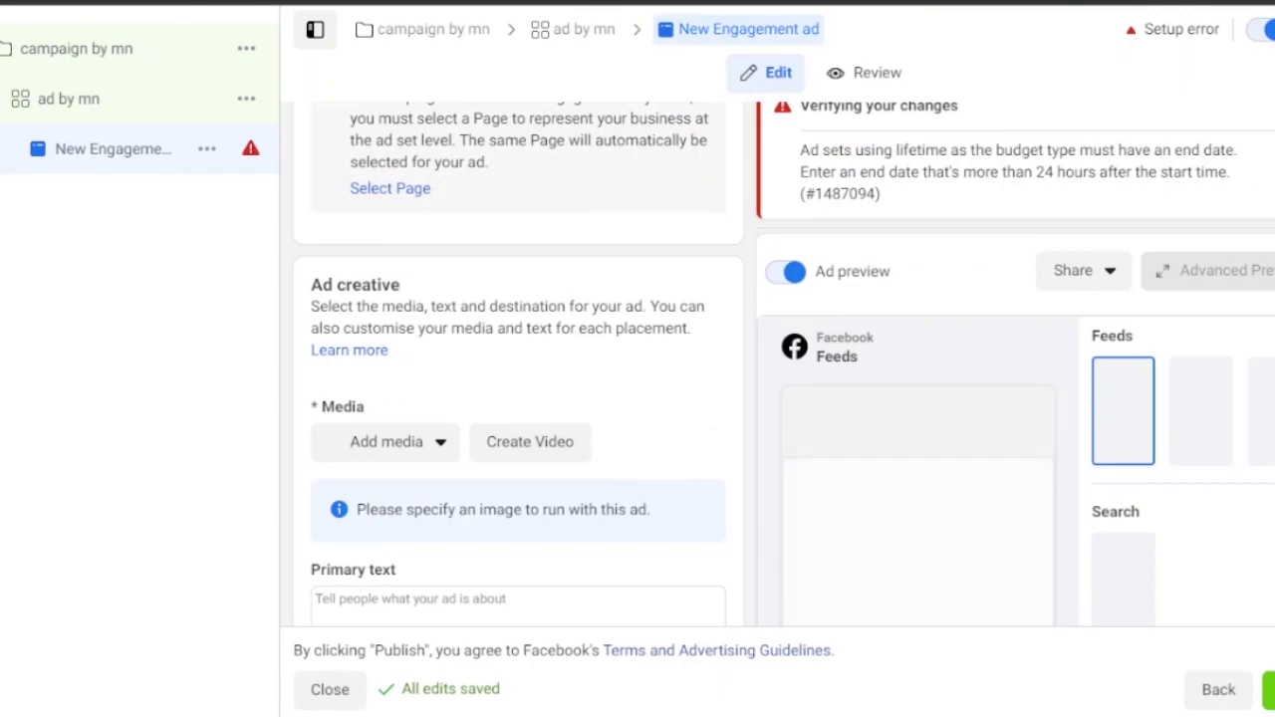
pyautogui.scroll(-2, 638, 398)
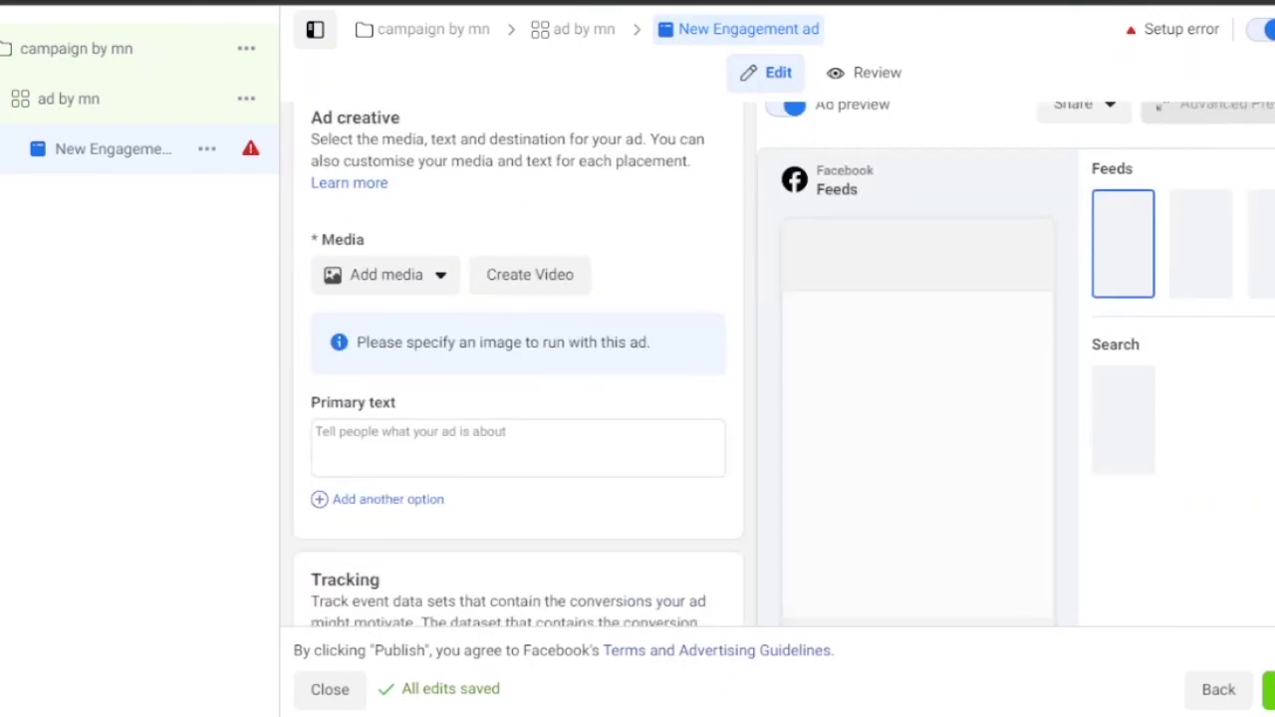
pyautogui.moveTo(953, 270)
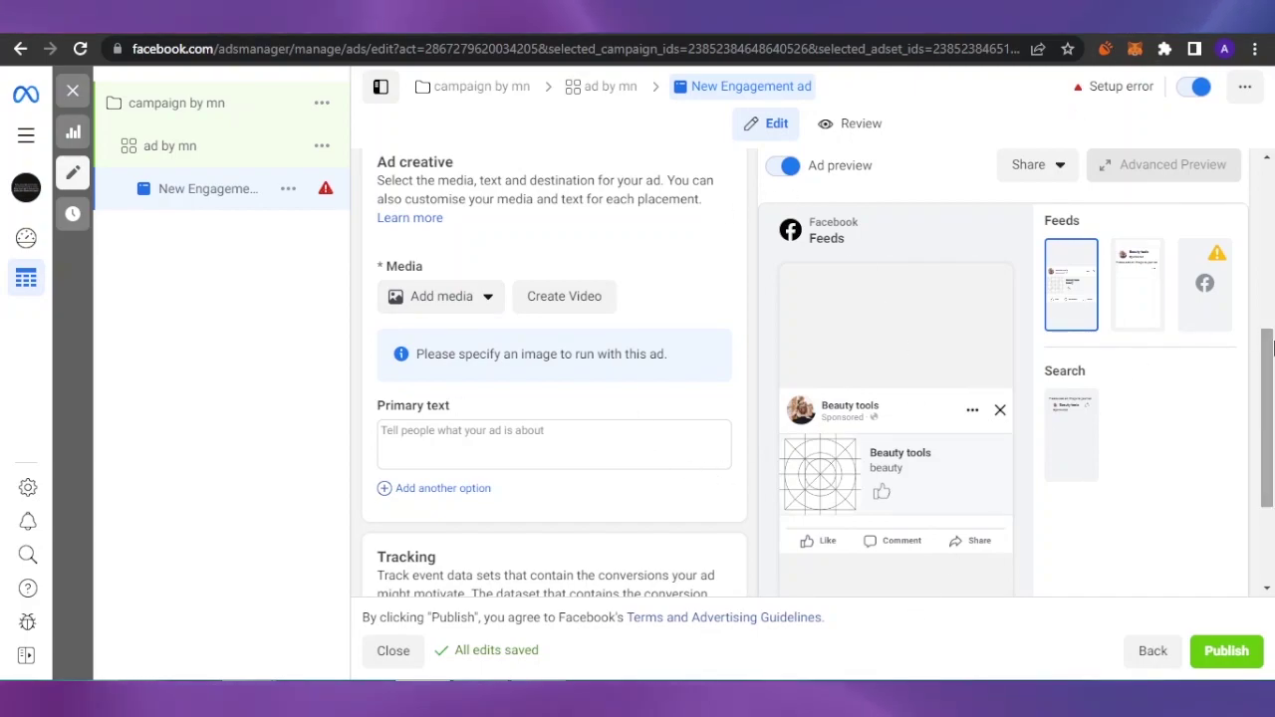
pyautogui.moveTo(1269, 337); pyautogui.dragTo(1270, 478)
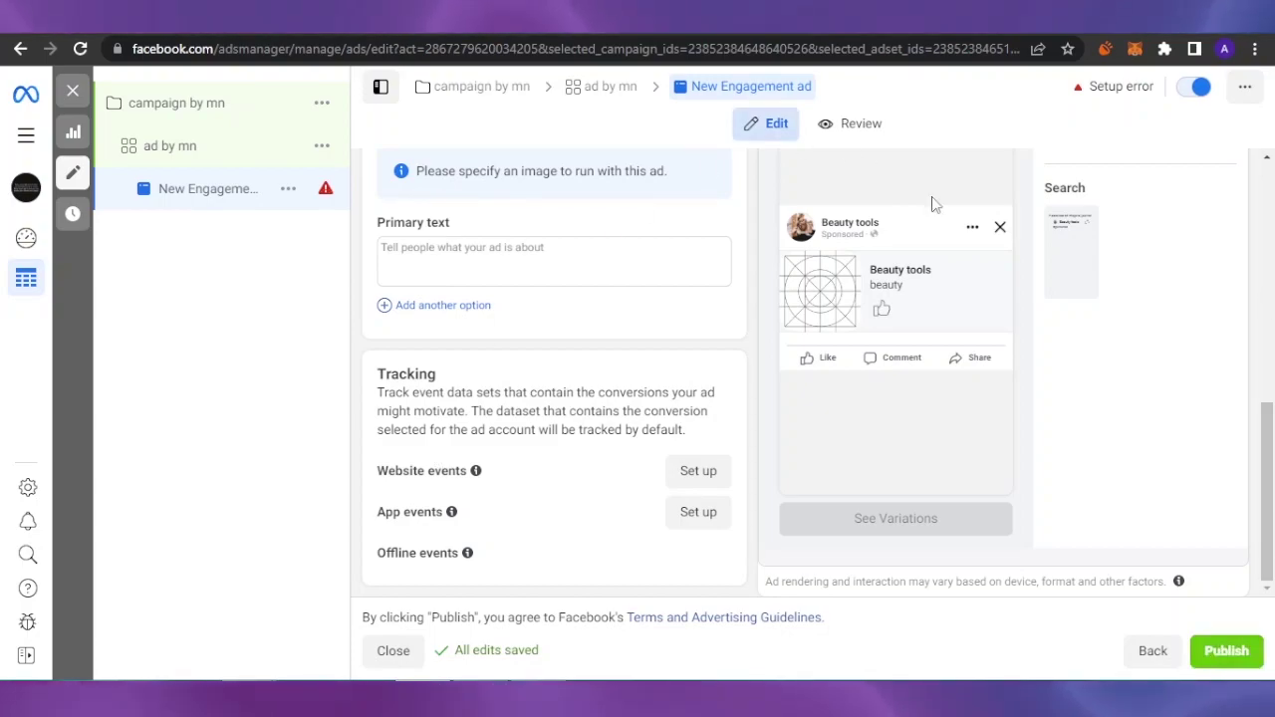
pyautogui.moveTo(1270, 423); pyautogui.dragTo(1272, 396)
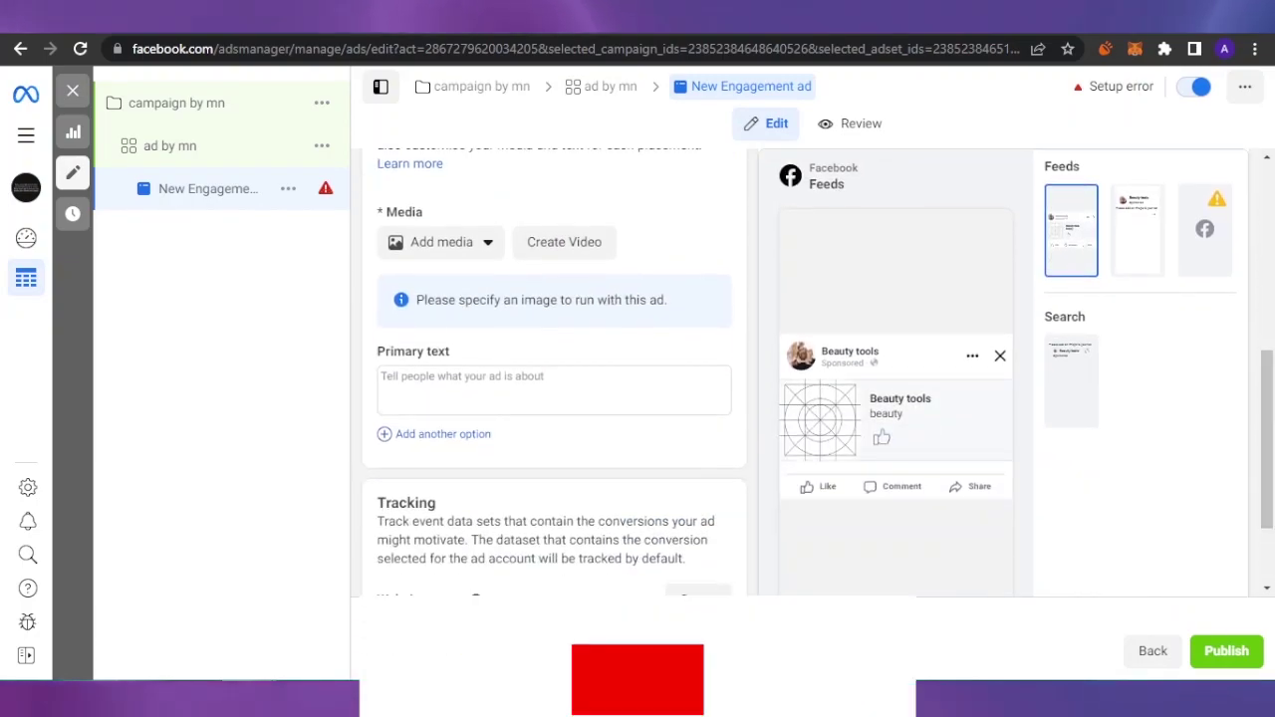
pyautogui.moveTo(902, 202)
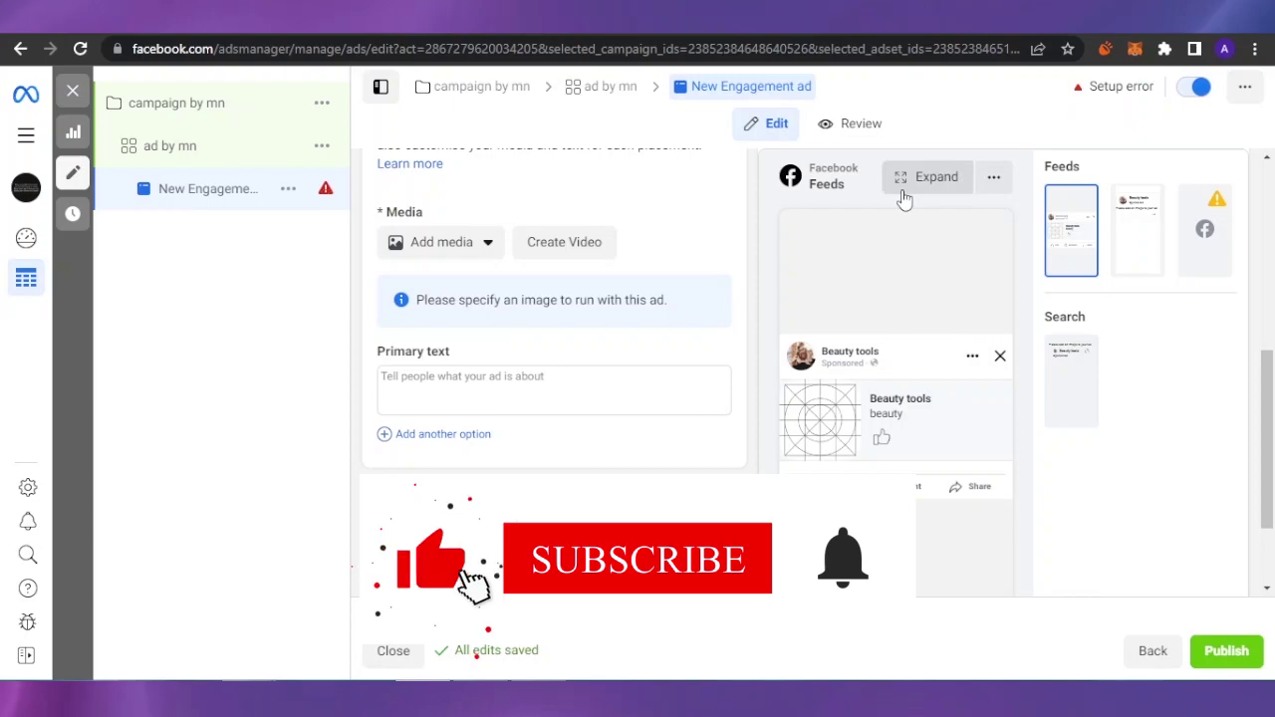